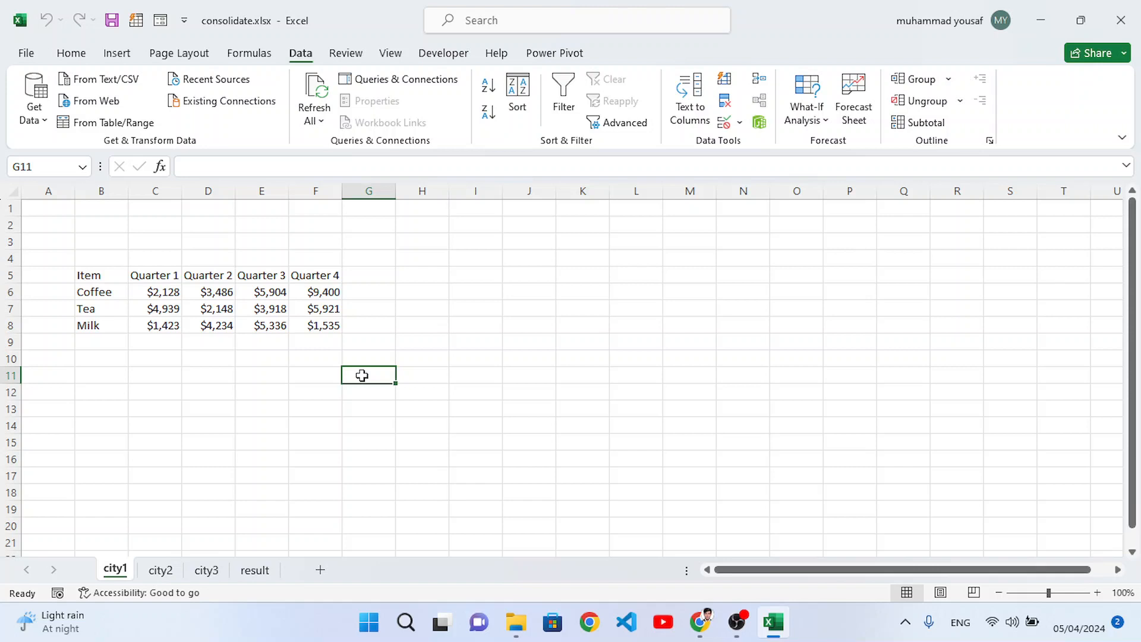
click(430, 375)
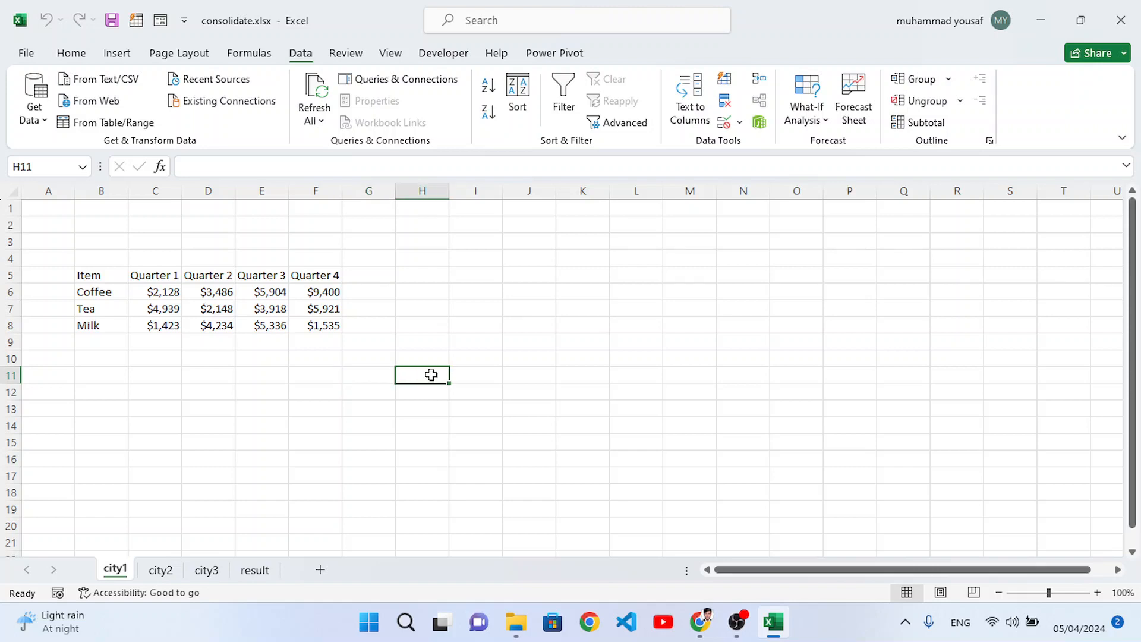
click(465, 377)
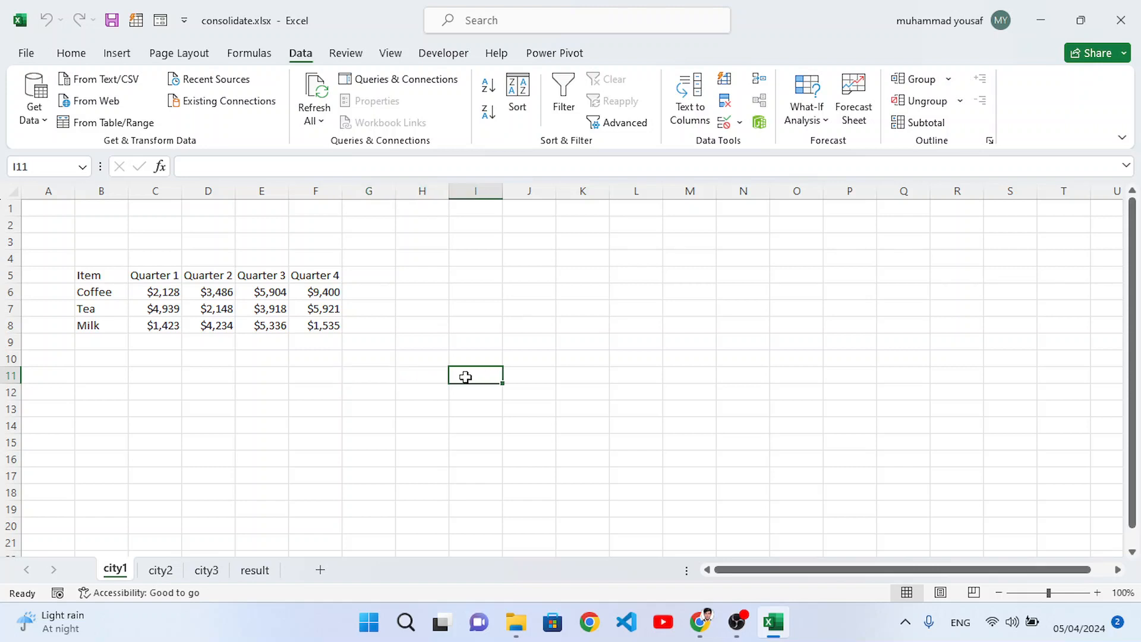
click(383, 390)
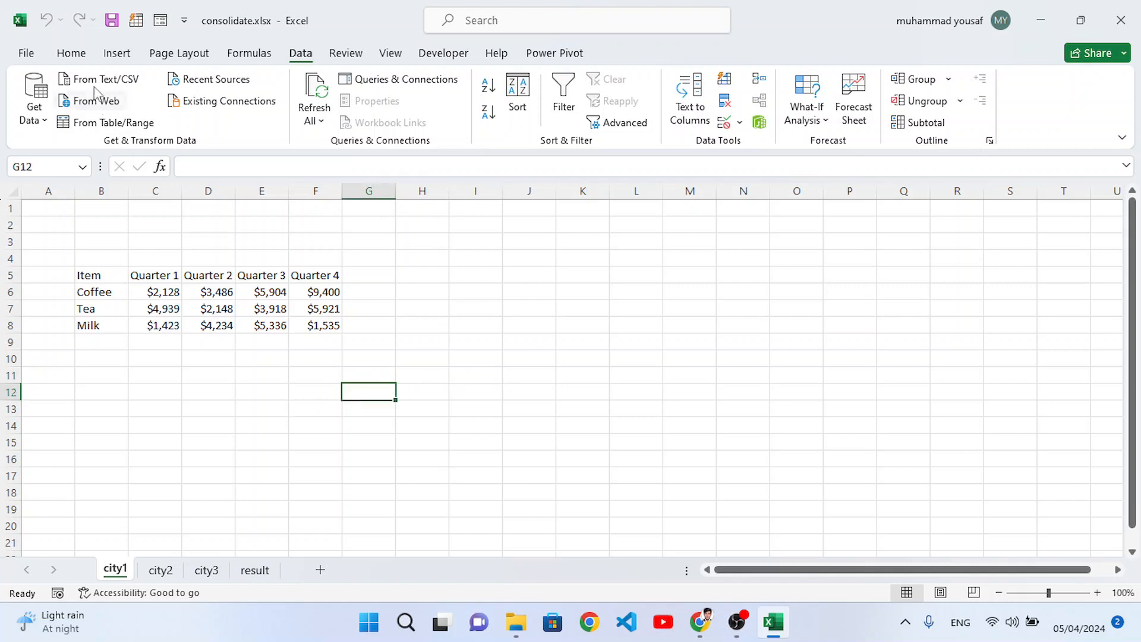
Step: Review the list of summary functions offered by the Consolidate tool, and dismiss it without consolidating
click(73, 55)
click(298, 60)
click(758, 83)
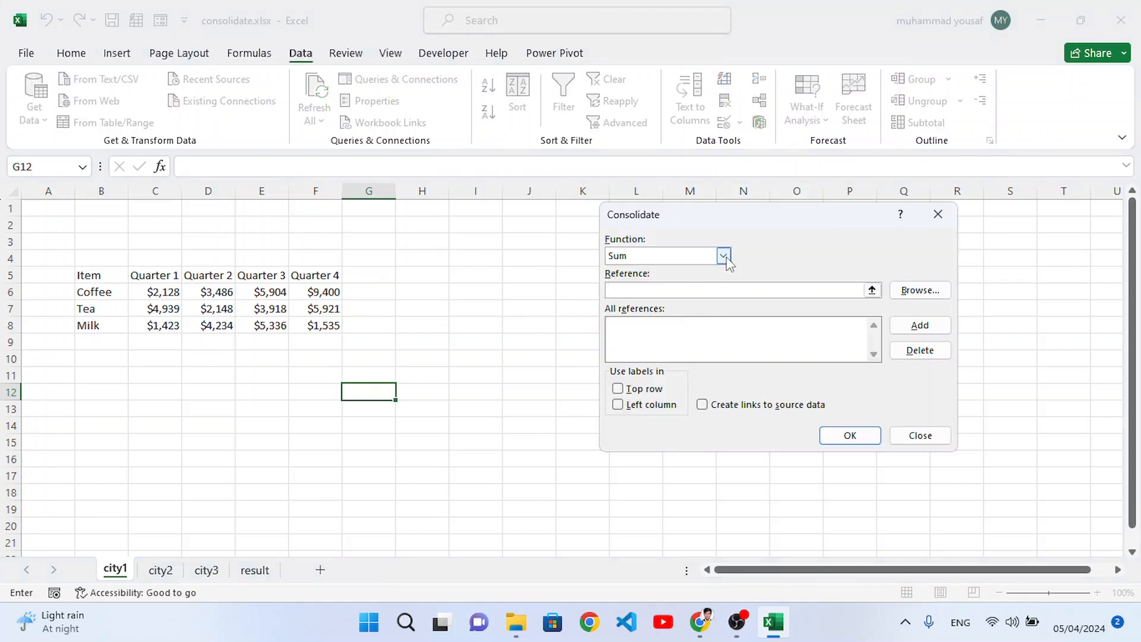
click(726, 260)
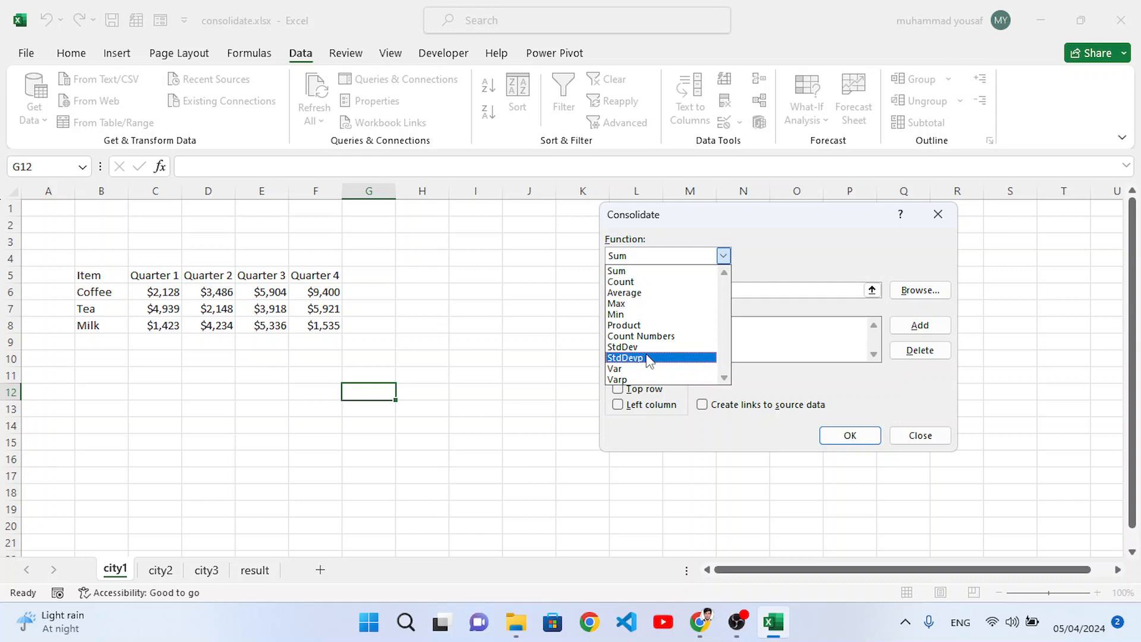
click(937, 214)
click(938, 214)
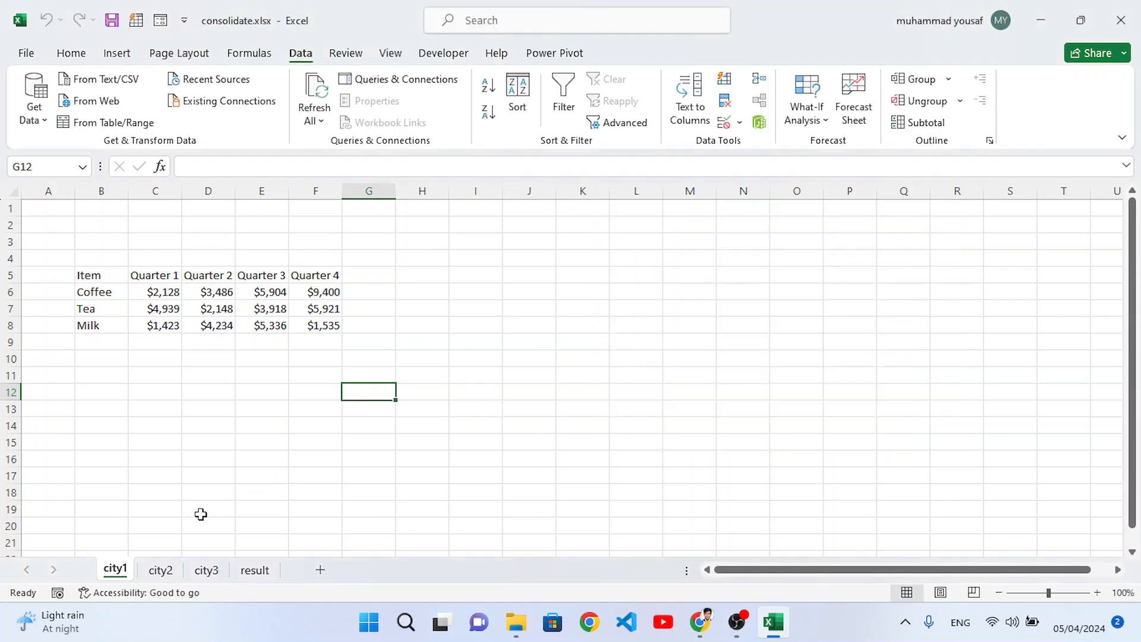
Step: Examine the item rows and quarter columns of the tables on sheets city1 and city2
drag(94, 291, 112, 327)
click(187, 305)
drag(119, 275, 315, 321)
click(268, 323)
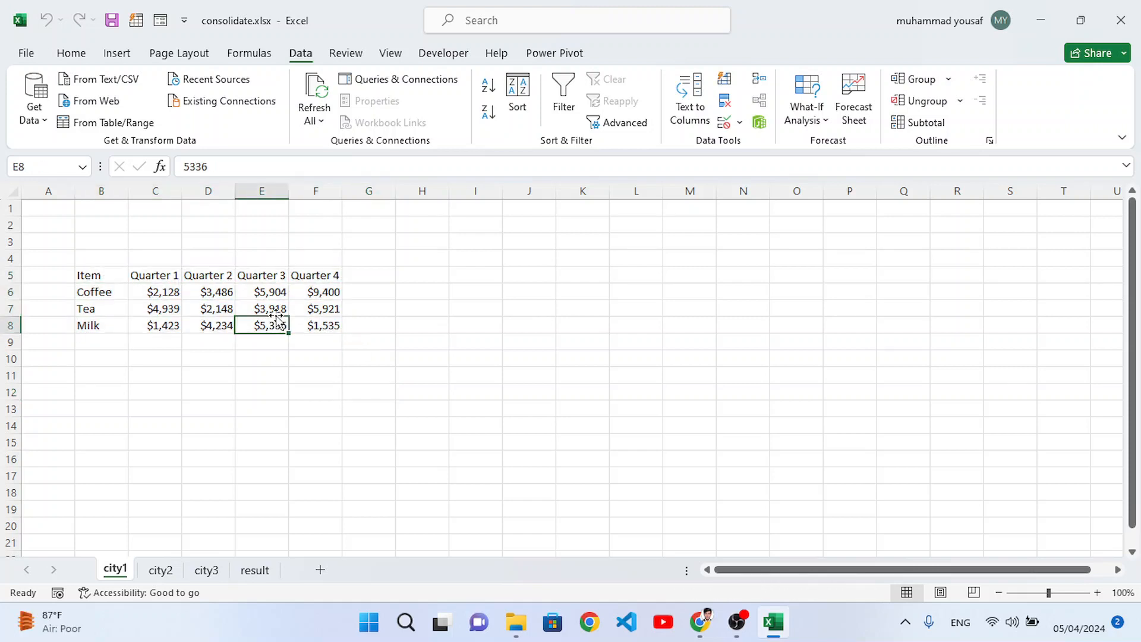
click(254, 293)
click(160, 570)
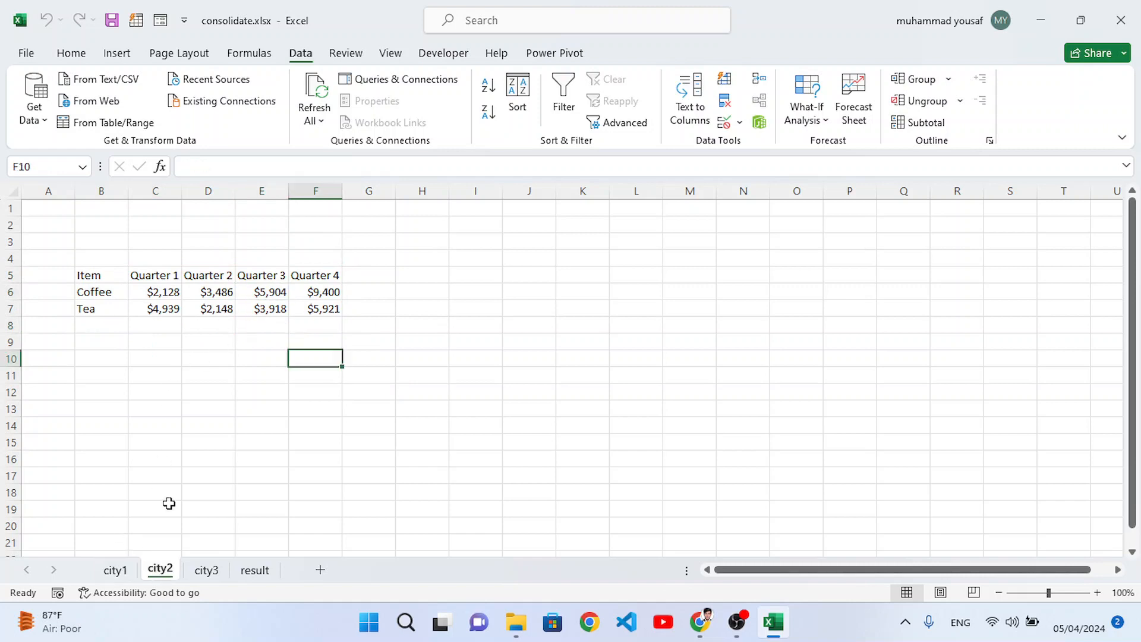
click(115, 570)
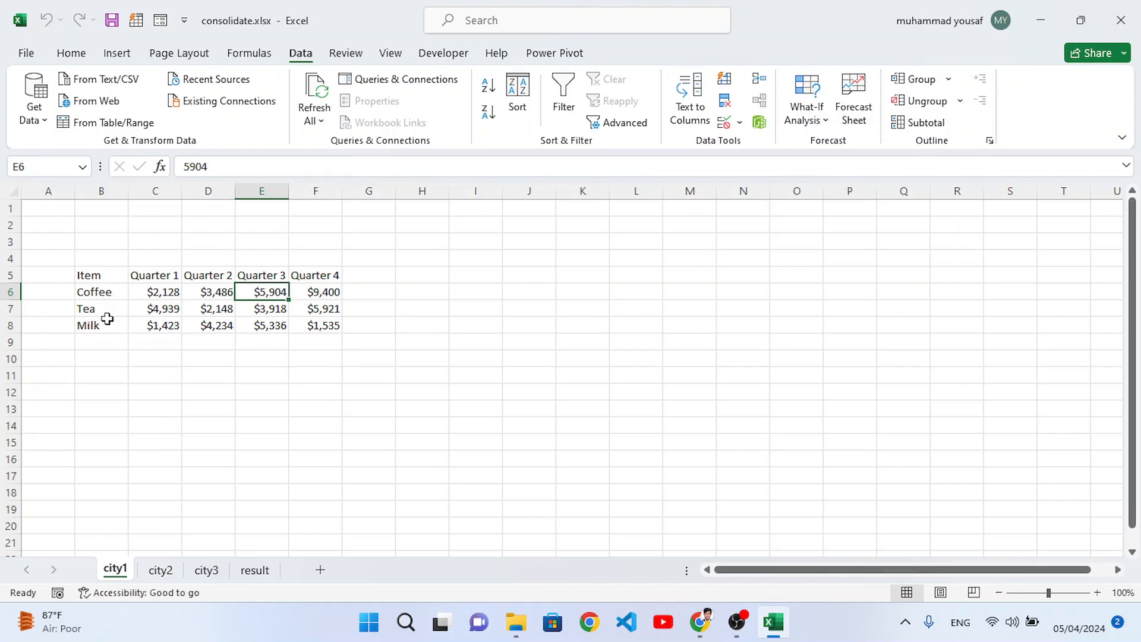
click(159, 569)
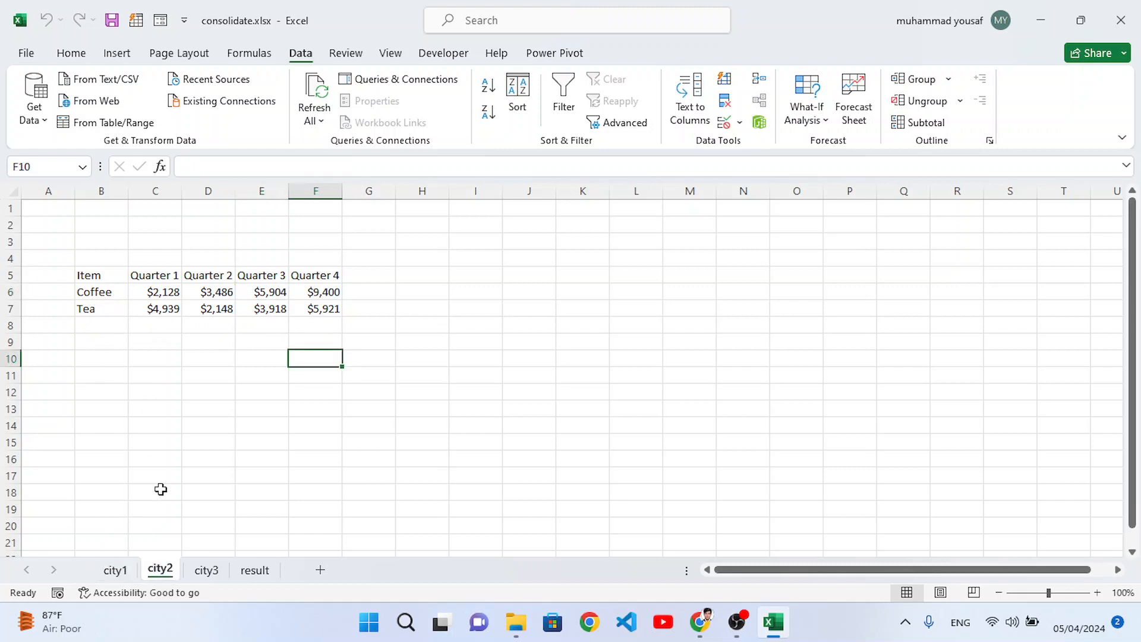
Step: Inspect the position, item labels and quarter order of the table on sheet city3
click(206, 569)
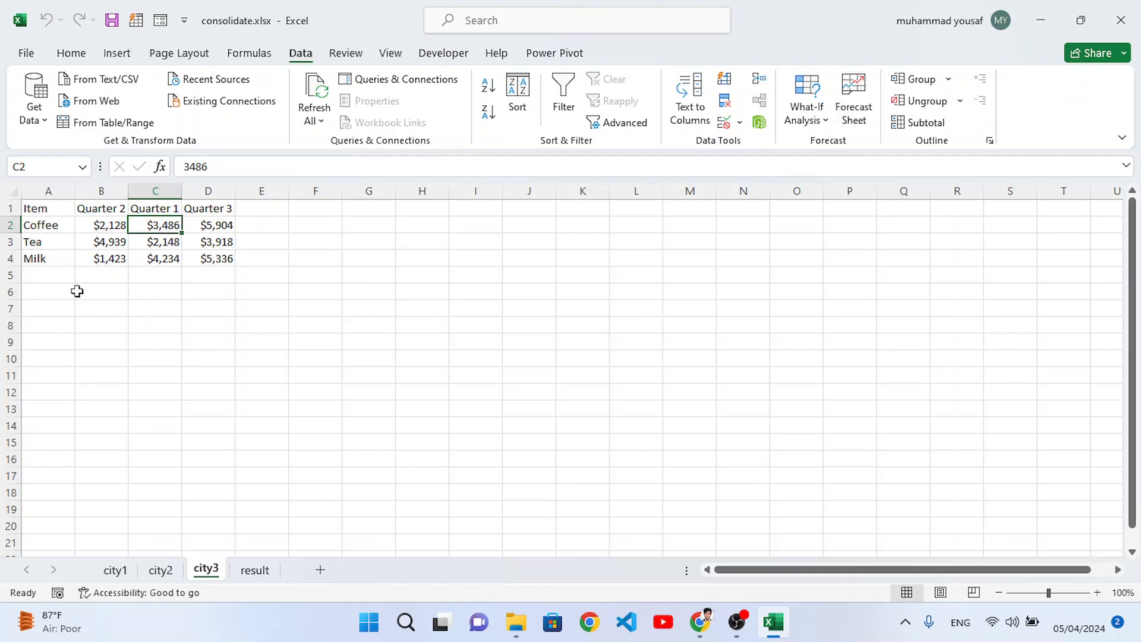
click(46, 259)
click(44, 243)
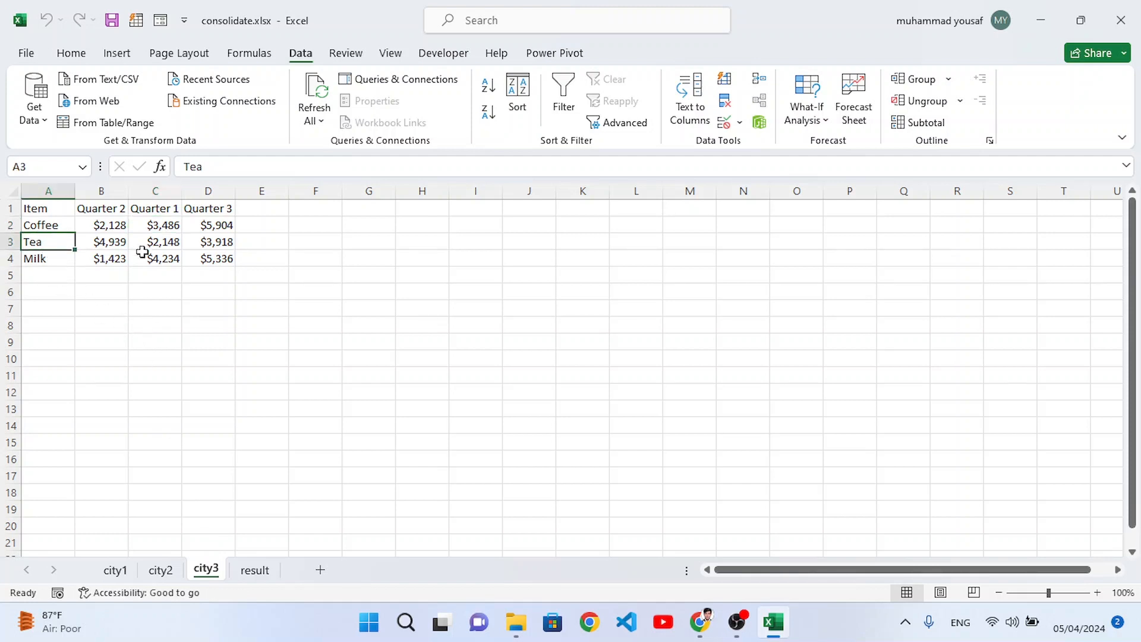
click(255, 210)
click(262, 255)
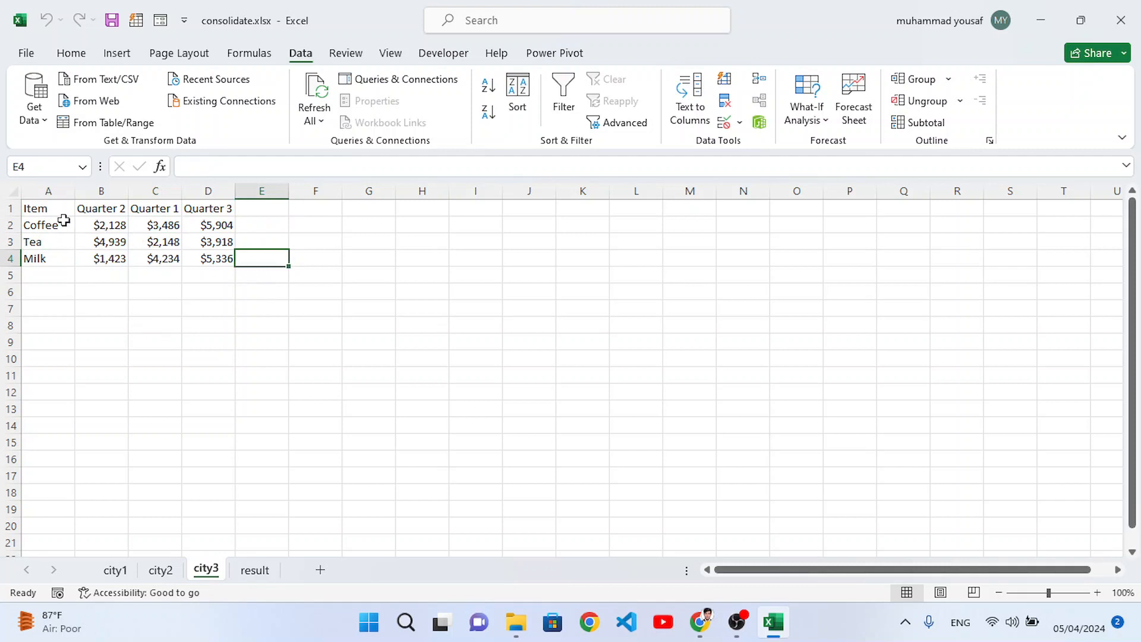
drag(56, 208, 217, 258)
click(274, 320)
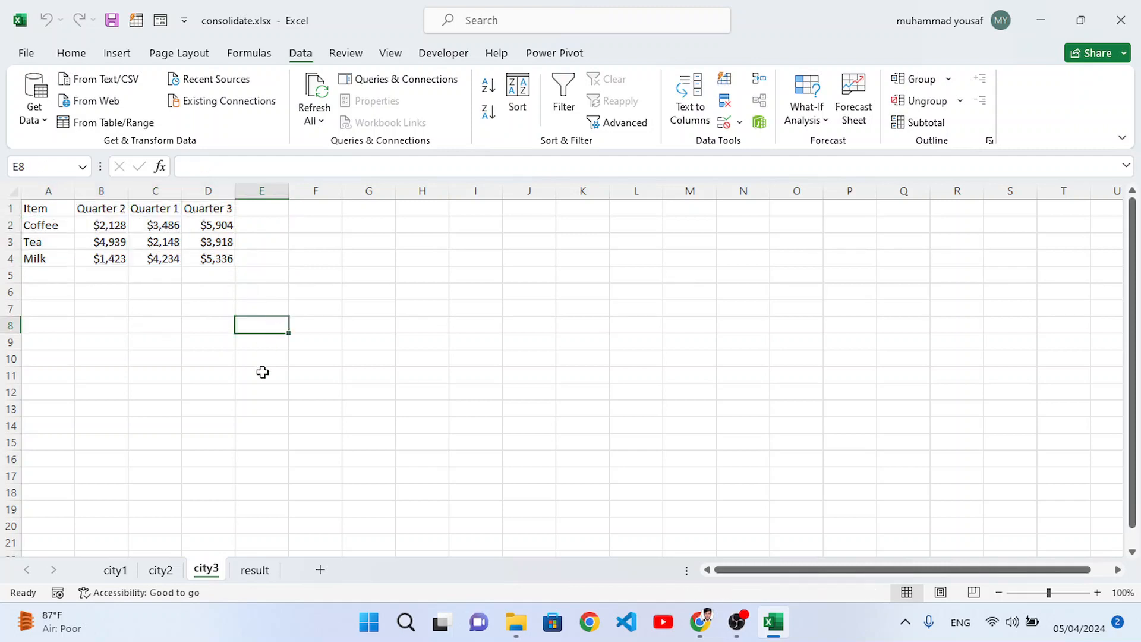
Step: Compare the sales figures across the city1, city2 and city3 sheets
click(128, 570)
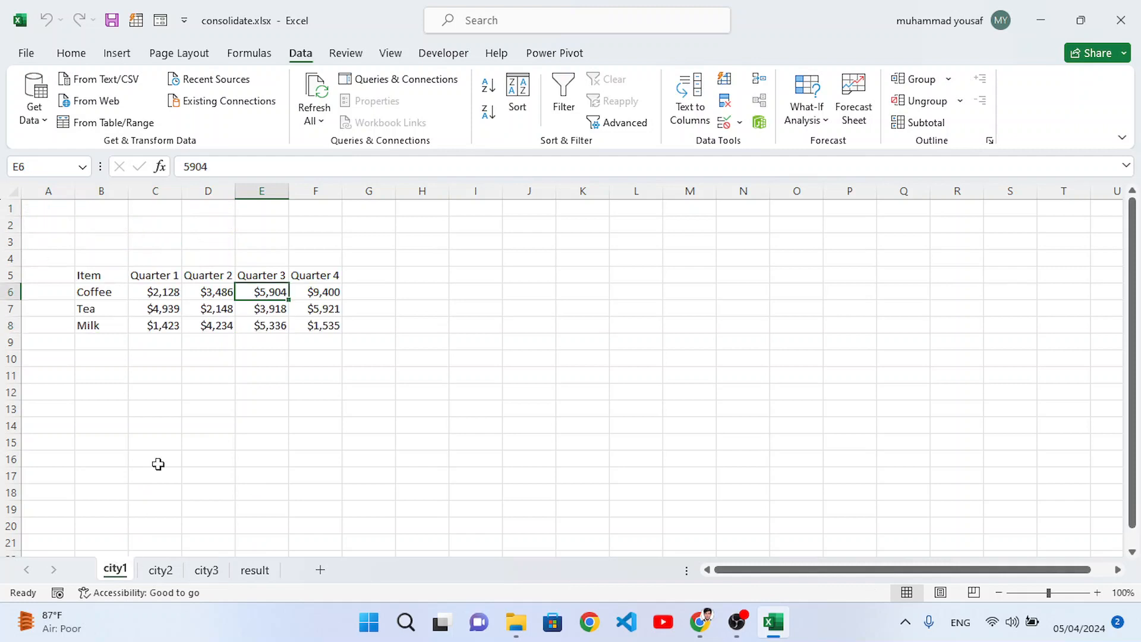
drag(140, 291, 307, 323)
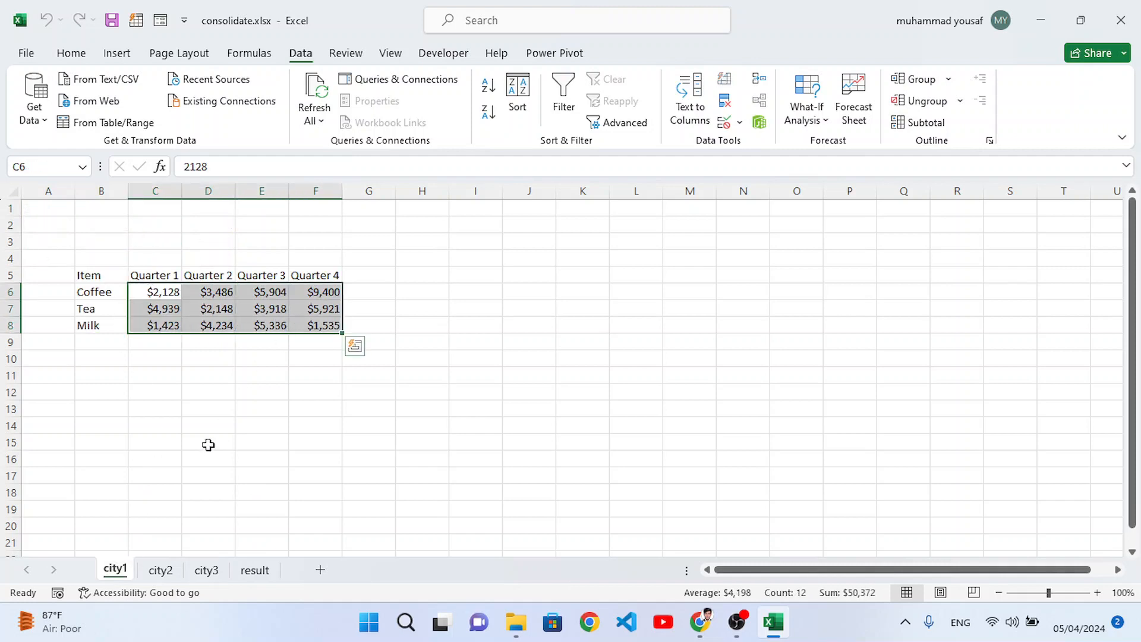
click(159, 569)
drag(150, 297, 327, 306)
click(206, 570)
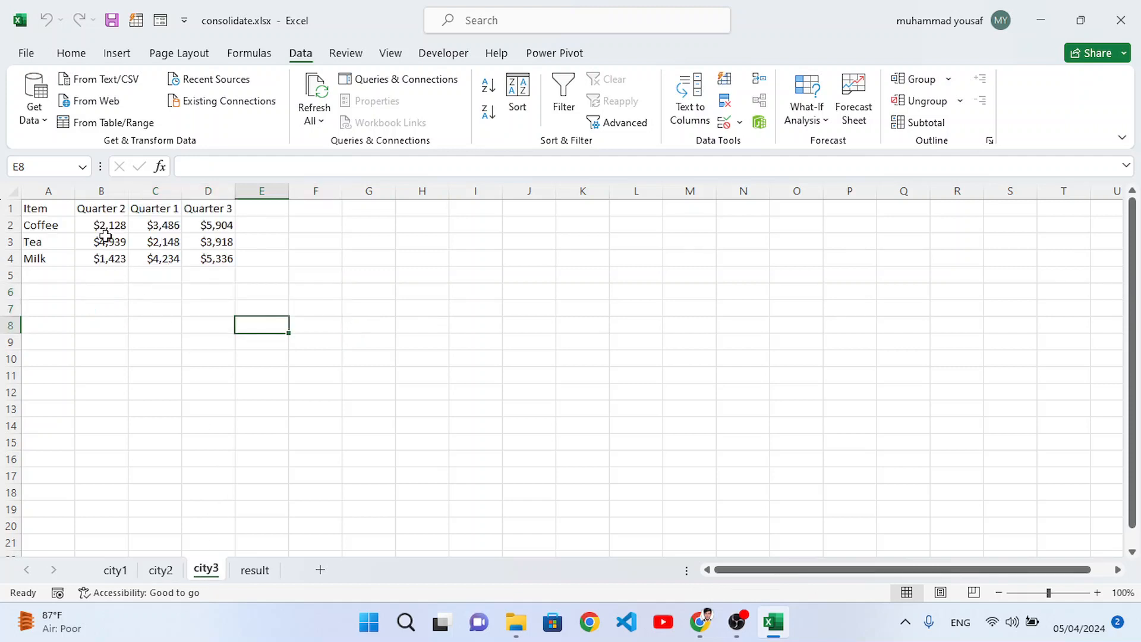
drag(104, 234, 152, 258)
click(229, 260)
click(46, 225)
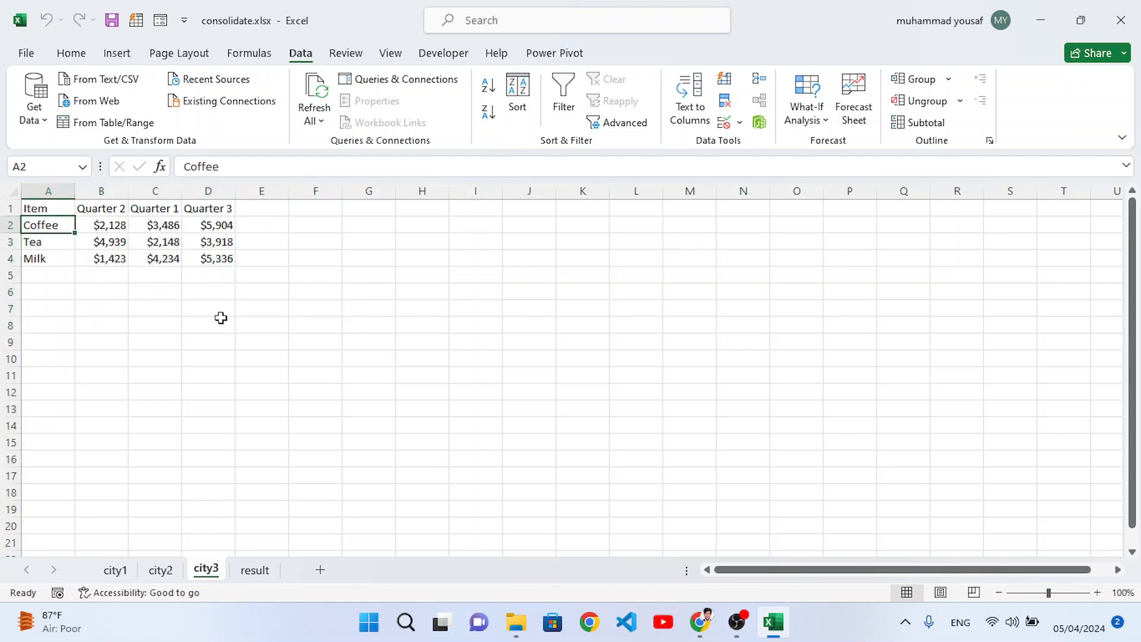
Step: Start a Sum consolidation at cell A1 of the result sheet and add the reference city1!$B$5:$F$8
click(260, 575)
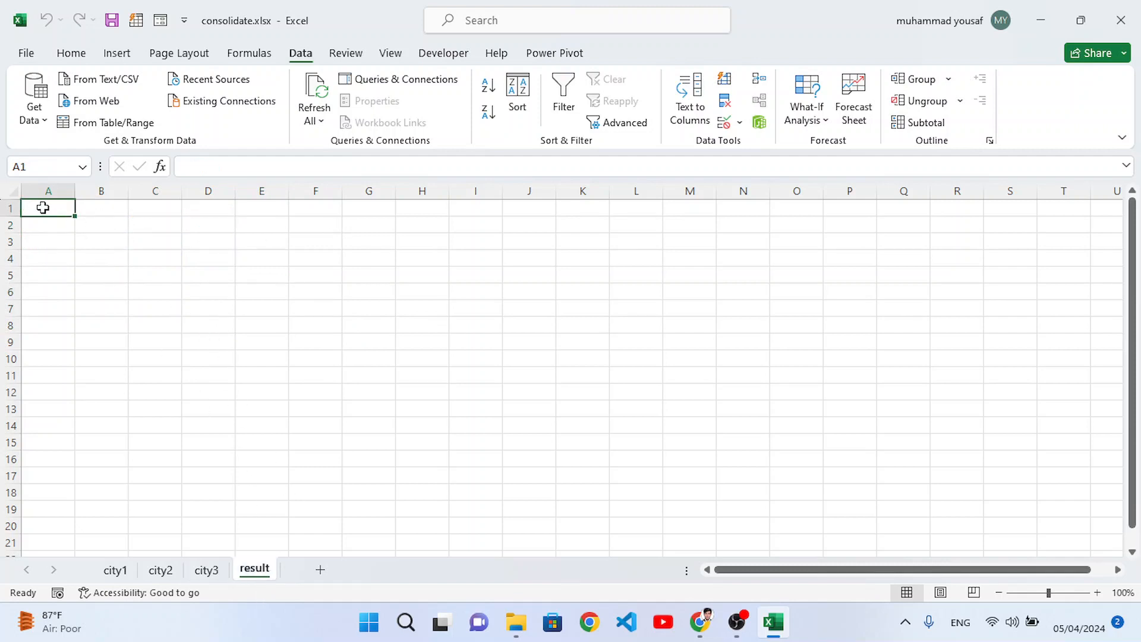
click(1096, 593)
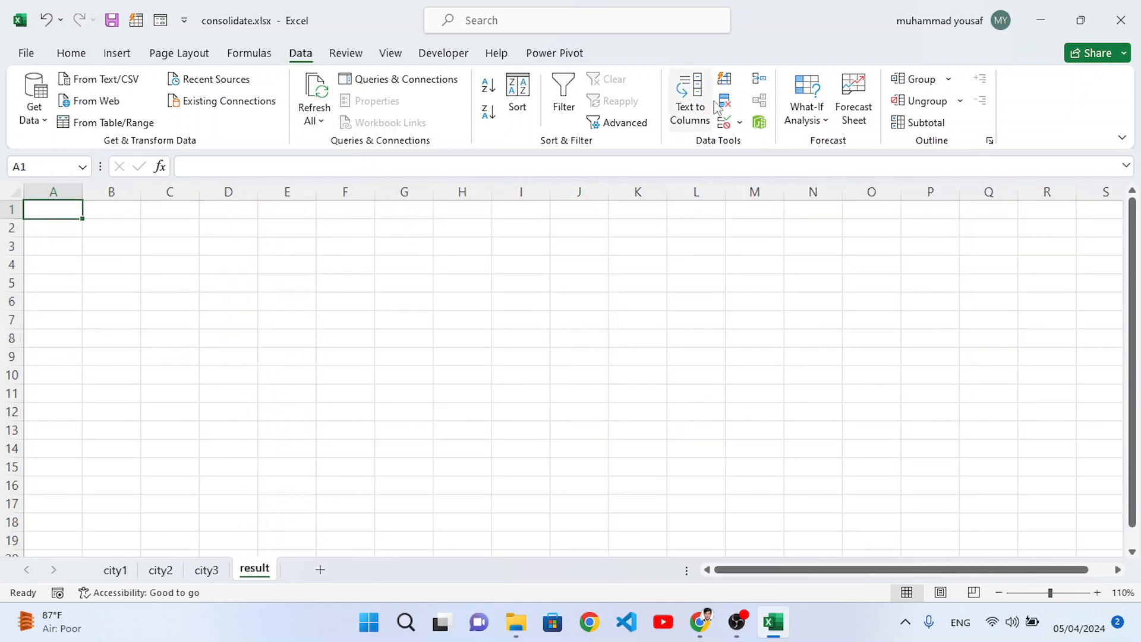
click(760, 85)
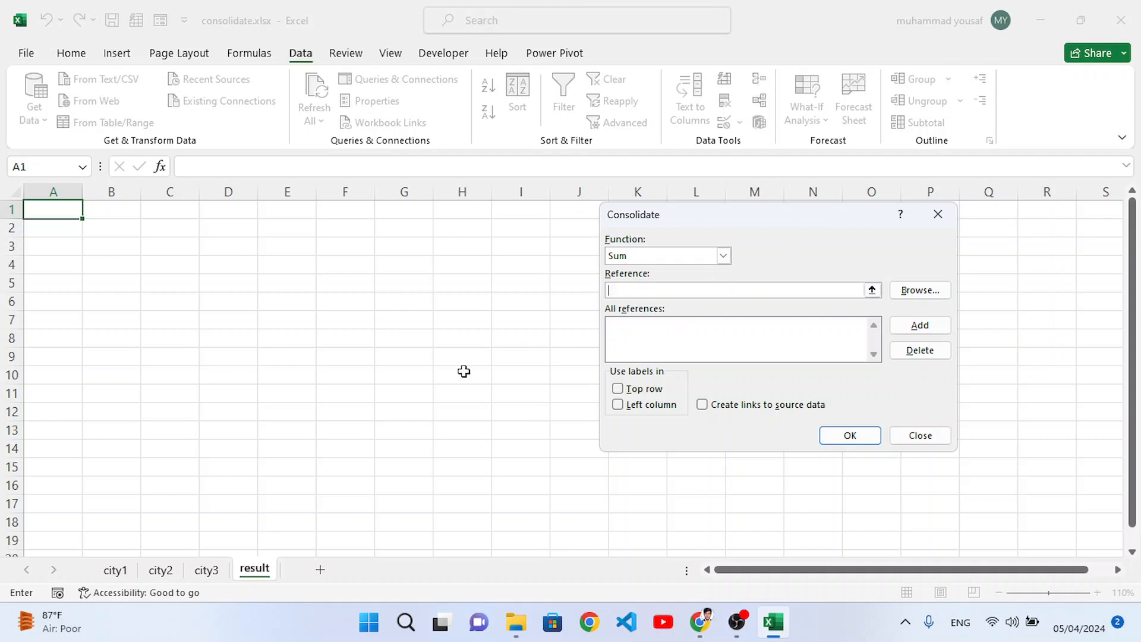
click(113, 572)
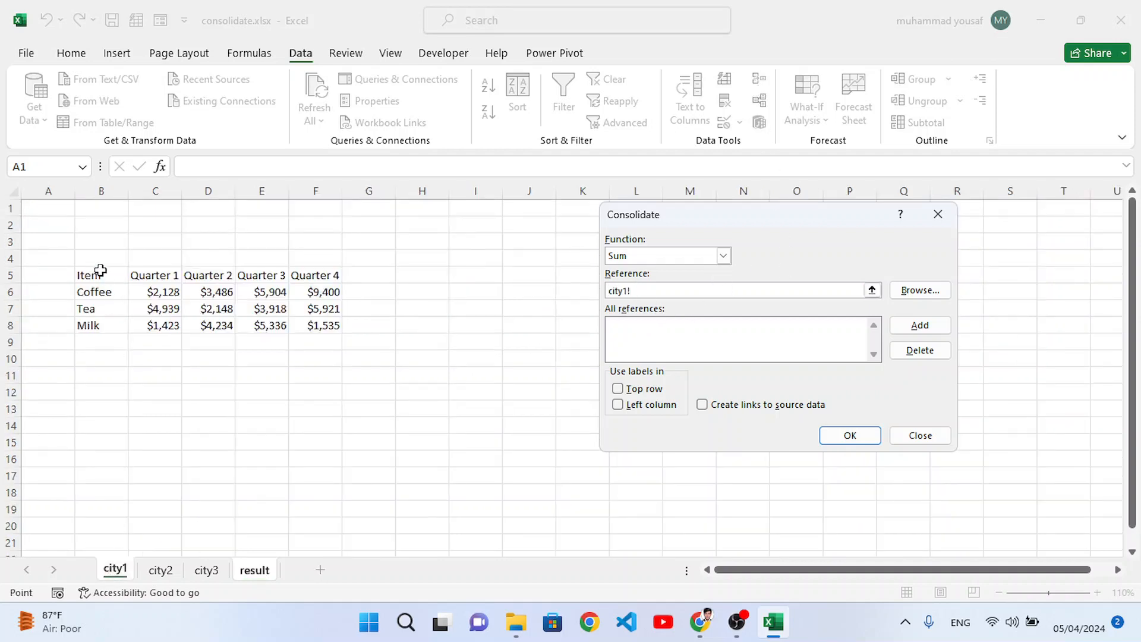
drag(88, 277, 330, 322)
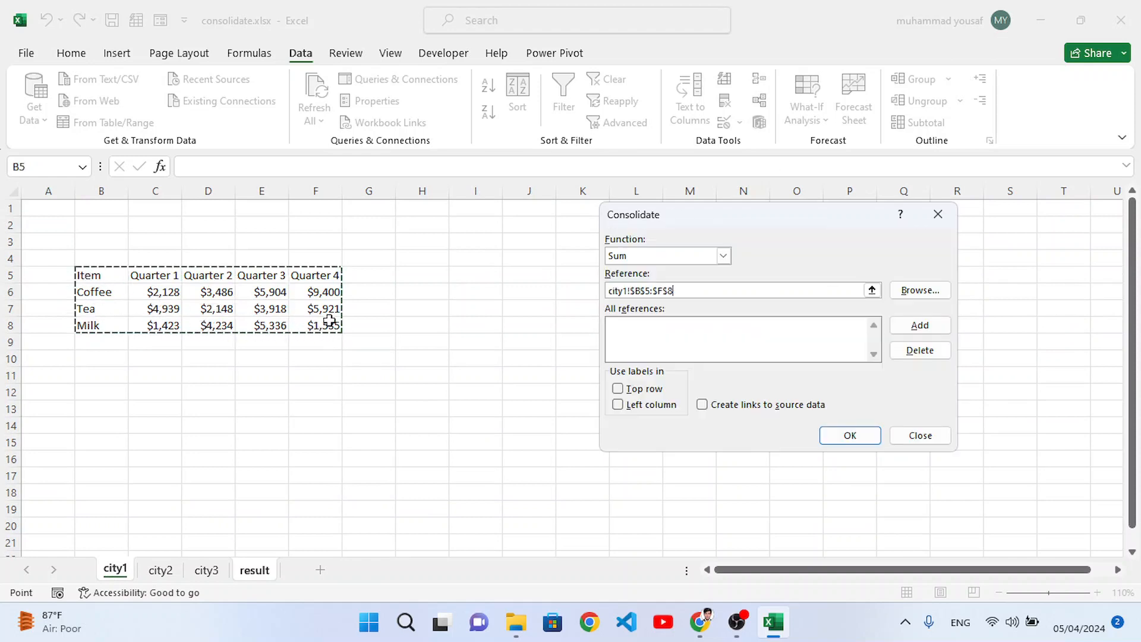
click(913, 328)
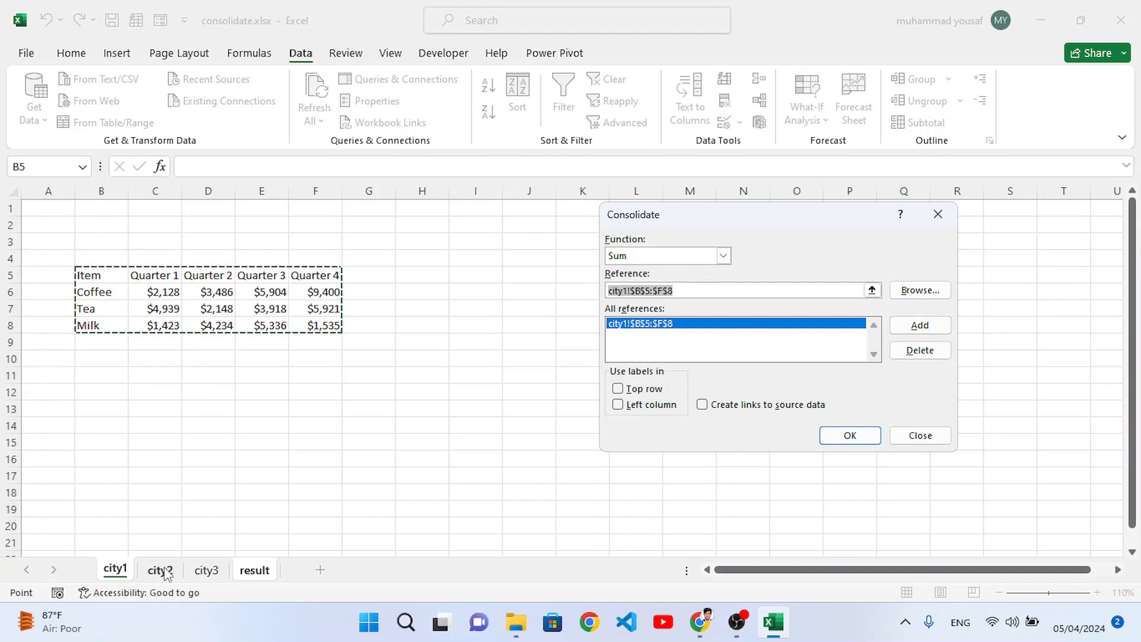
Step: Add city2!$B$5:$F$7 and city3!$A$1:$D$4 to the consolidation references
click(160, 570)
drag(79, 275, 326, 308)
click(918, 326)
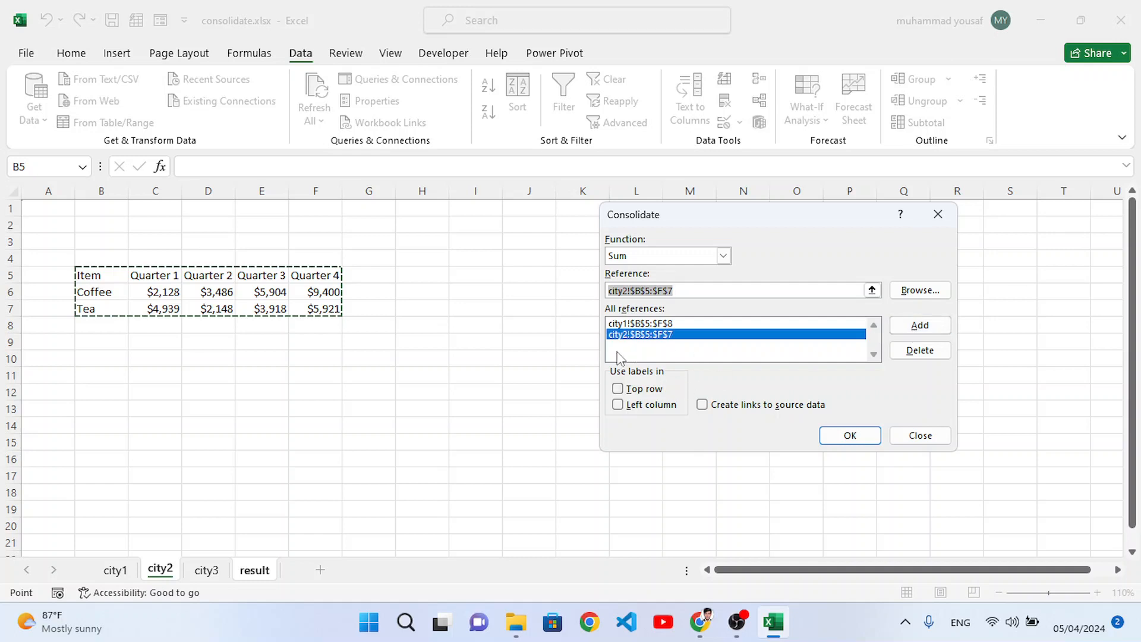
click(206, 570)
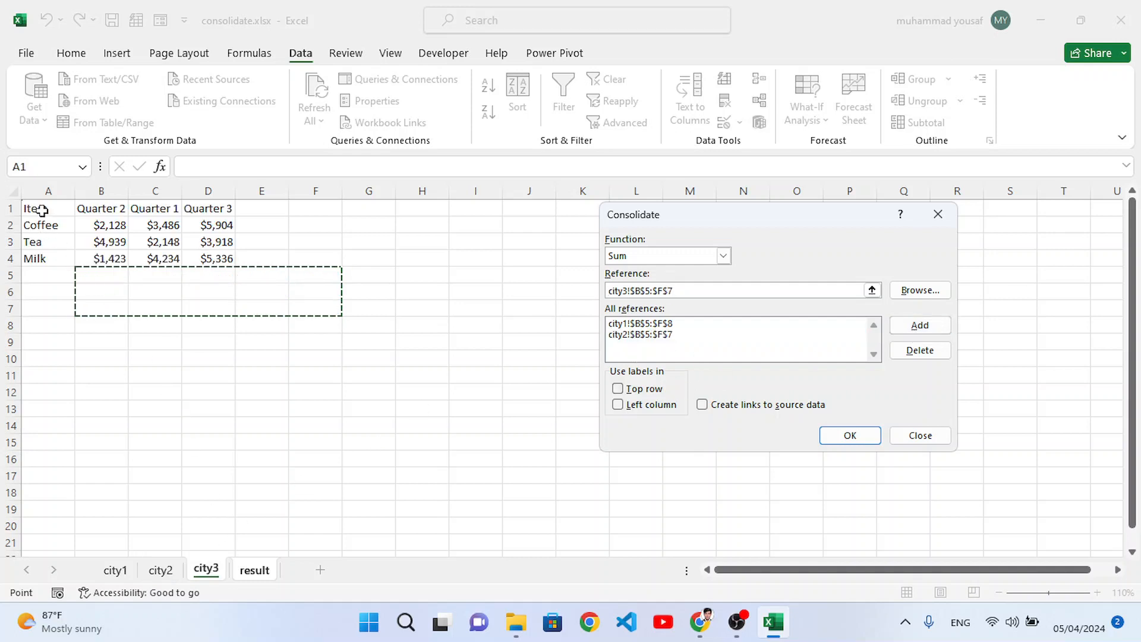
drag(42, 210, 217, 260)
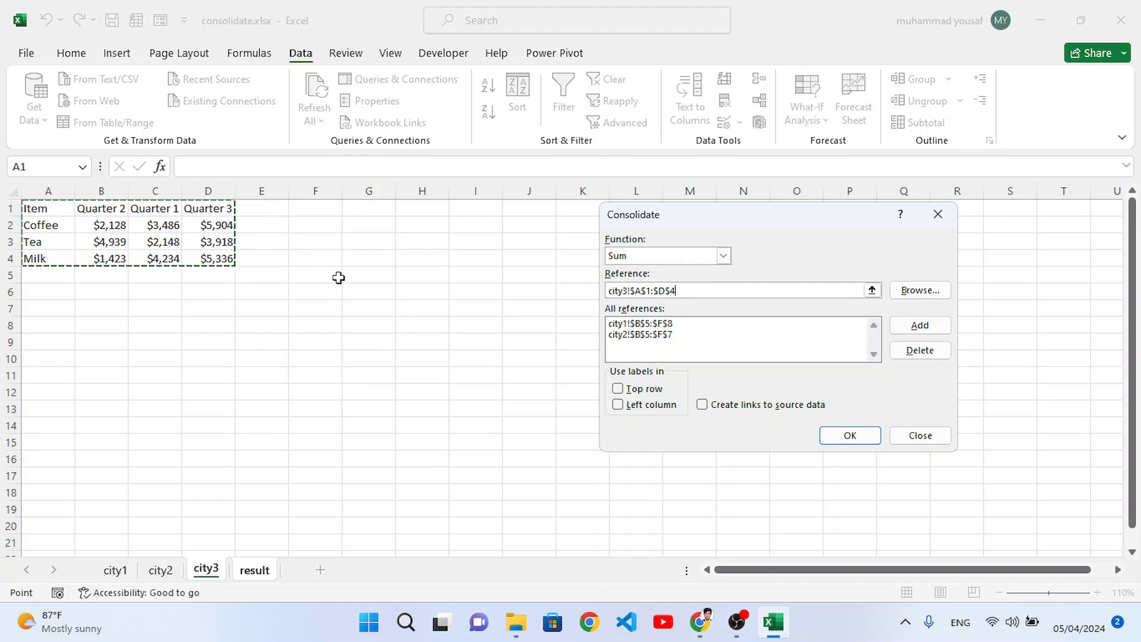
click(921, 334)
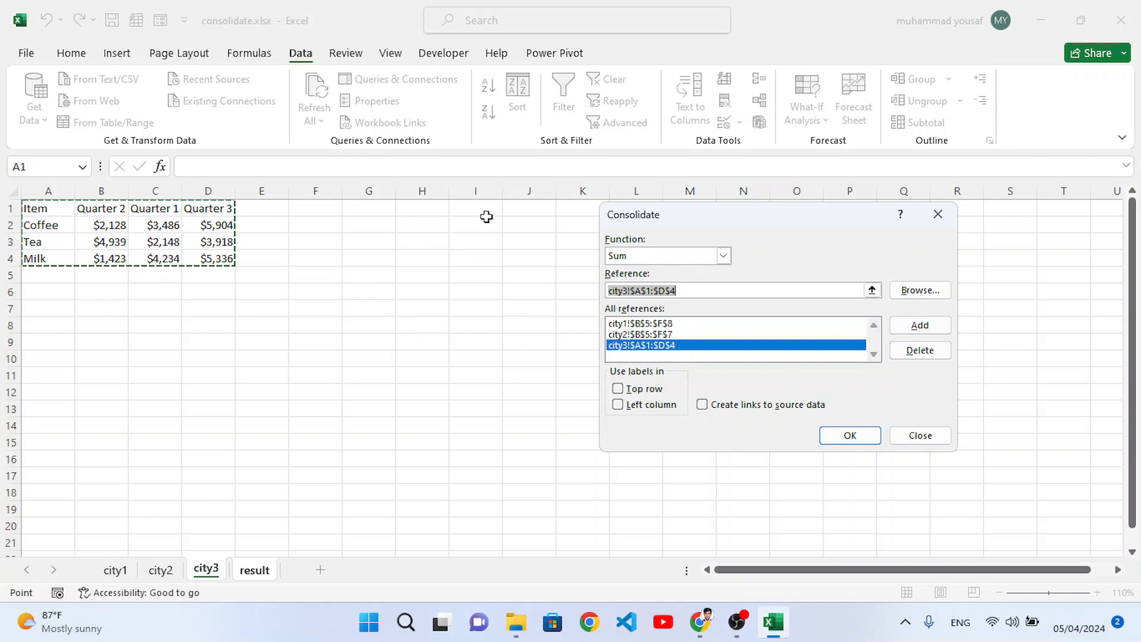
Step: Run the consolidation using top row and left column labels, with links to the source data
click(619, 390)
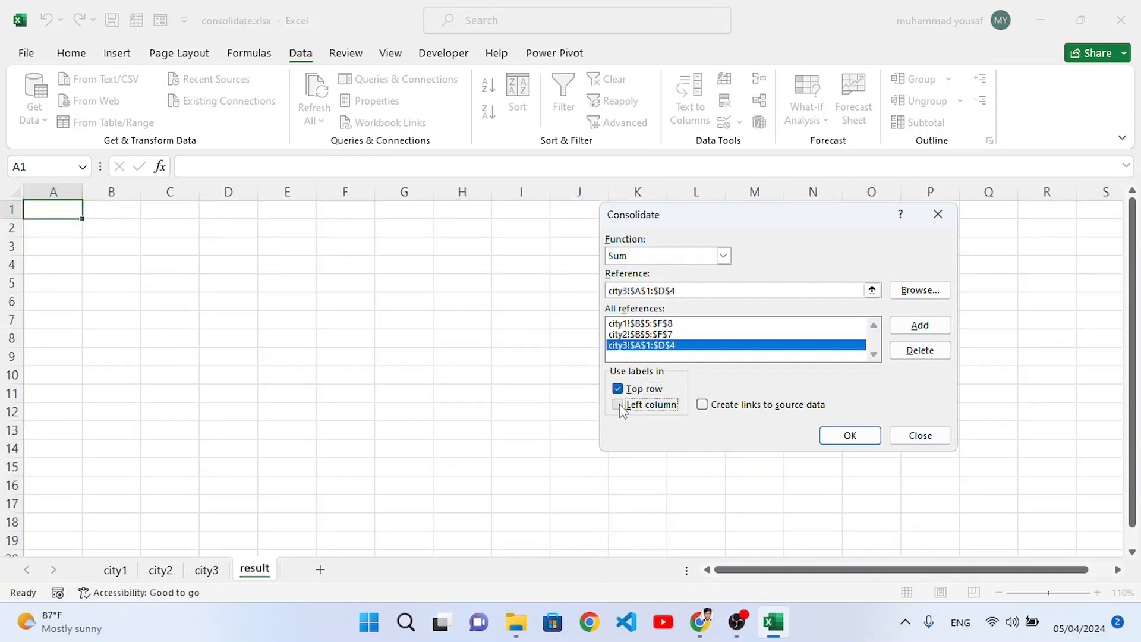
click(619, 405)
click(702, 405)
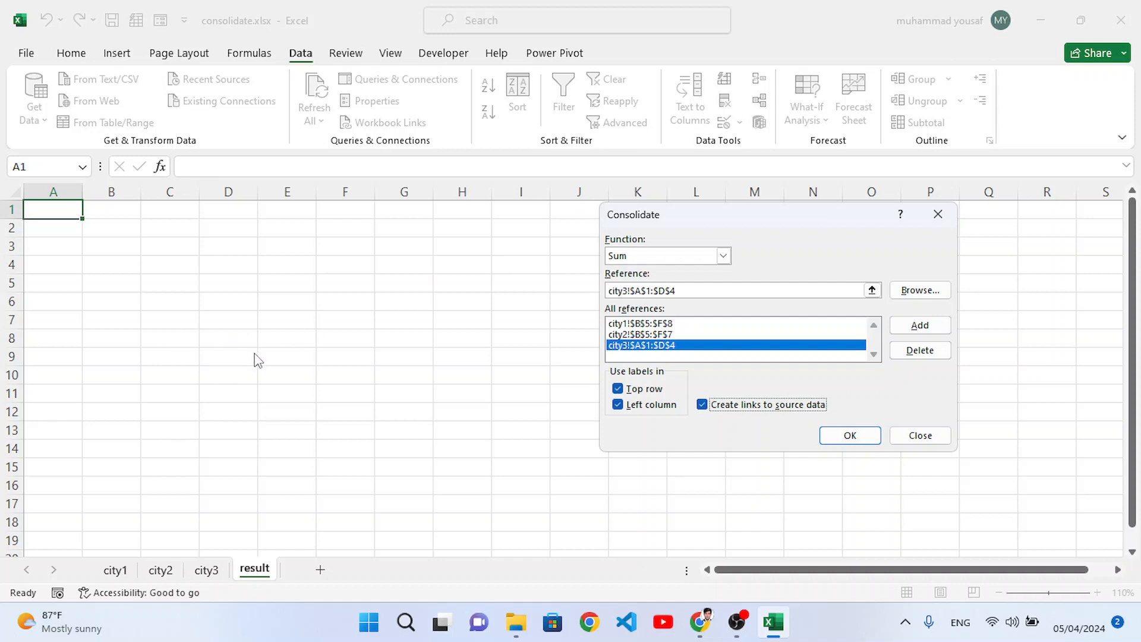
click(850, 437)
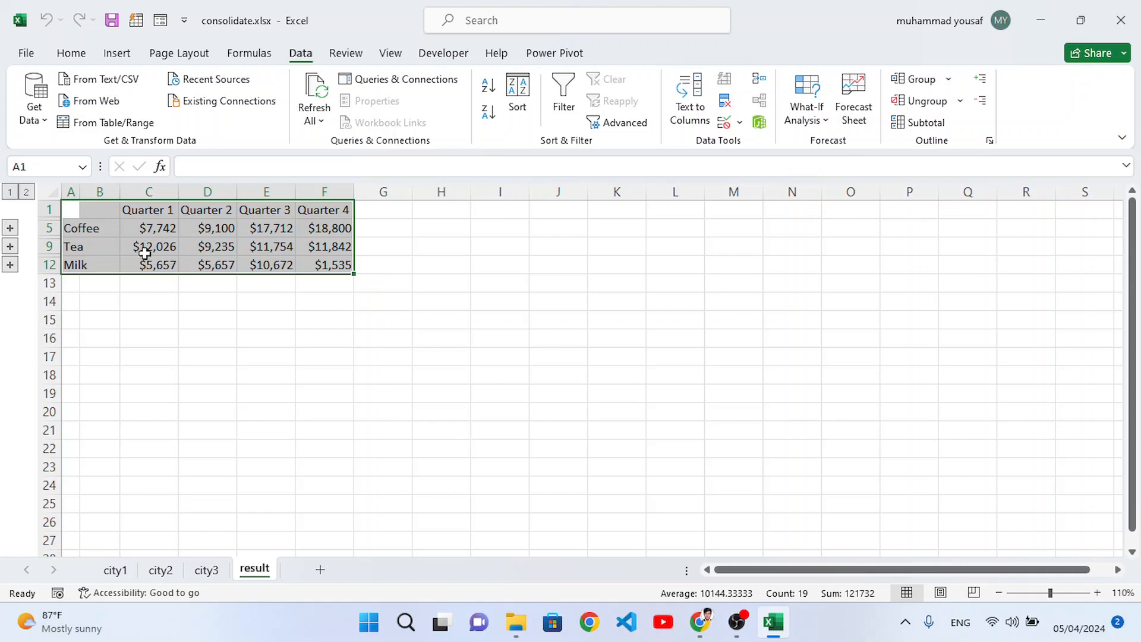
Step: Expand the Coffee group in the consolidated table, and widen columns A and B to fit their labels
click(249, 261)
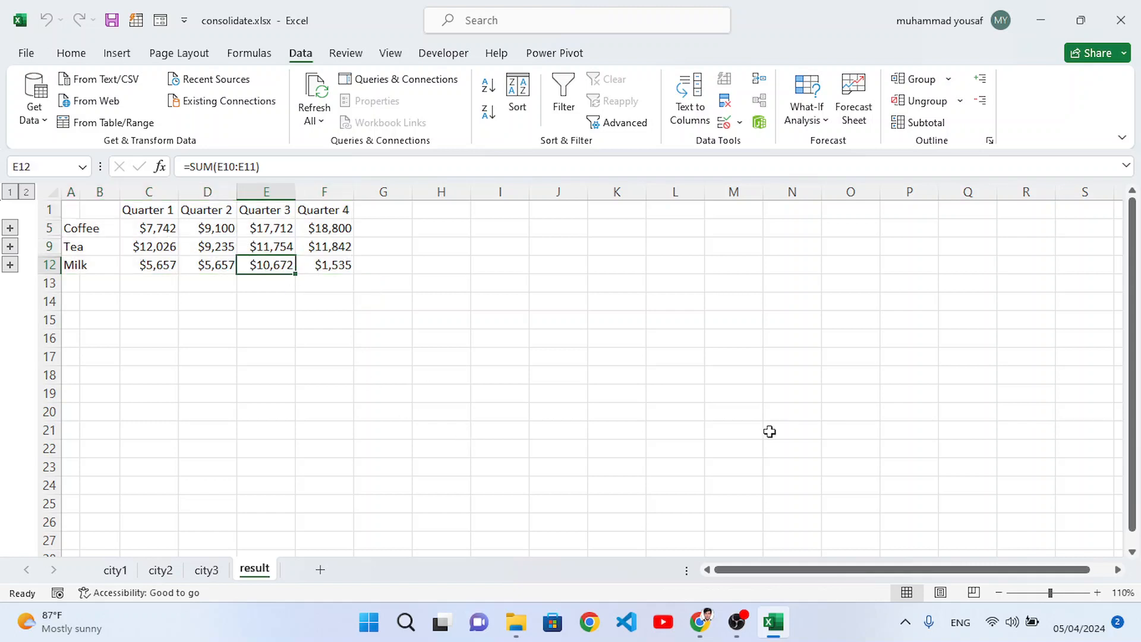
click(1088, 593)
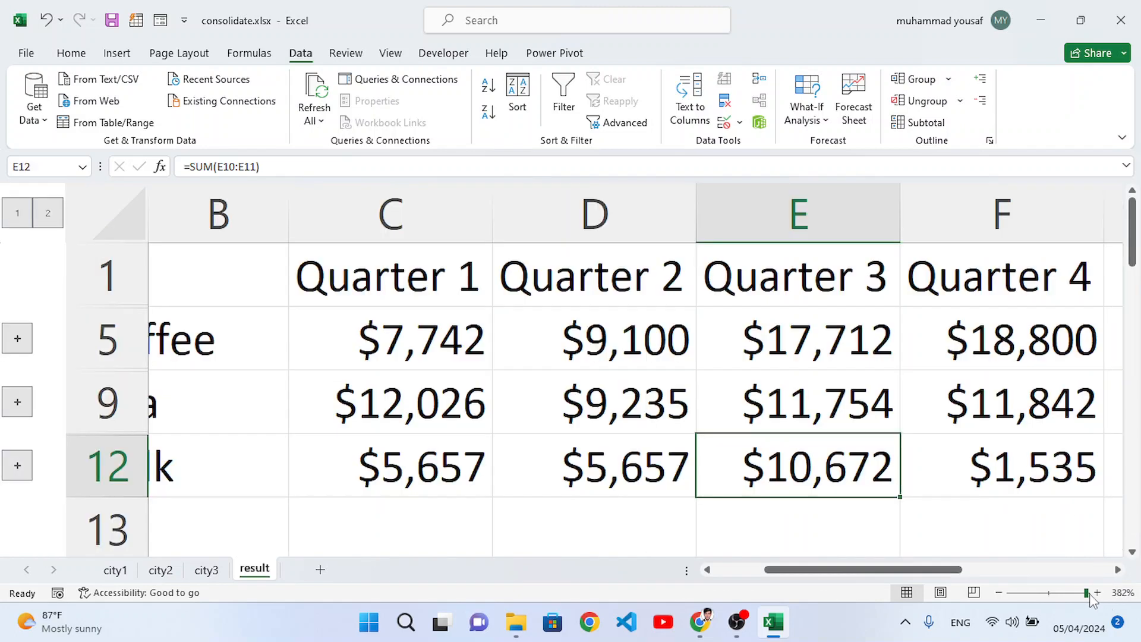
click(1058, 593)
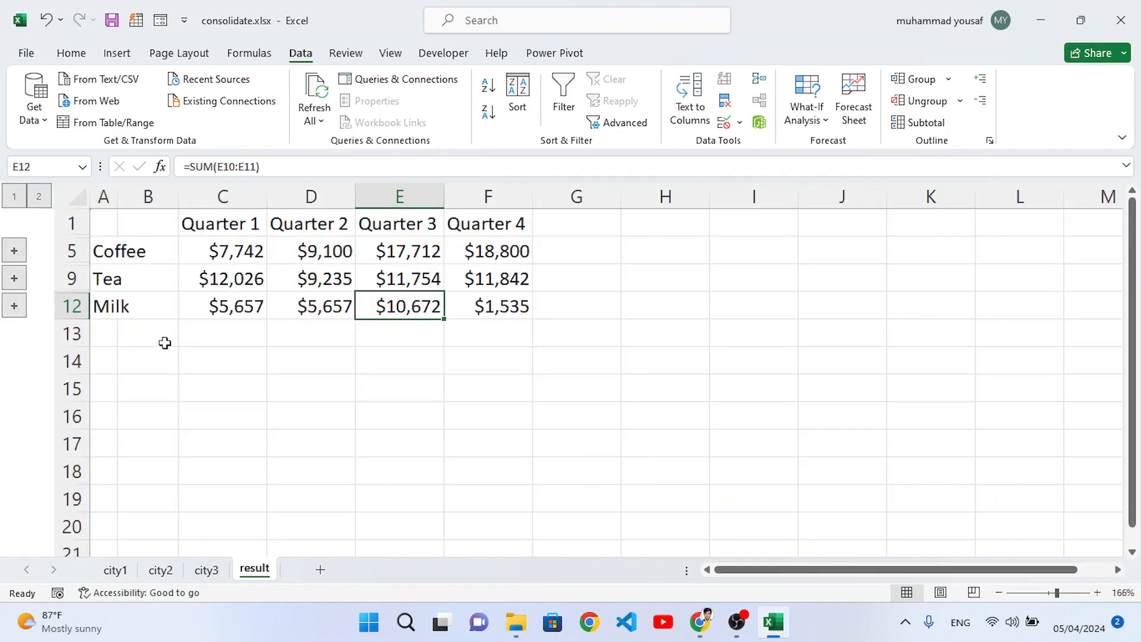
click(14, 252)
drag(176, 208, 230, 207)
drag(118, 196, 165, 220)
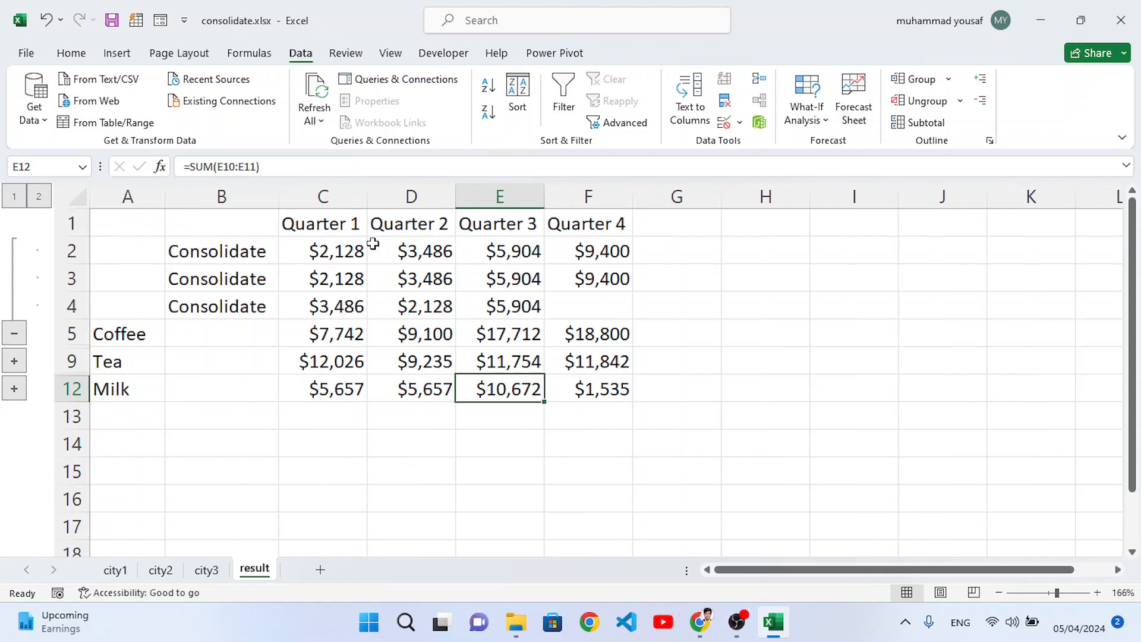
Step: Compare Coffee's first two Quarter 1 detail values on the result sheet with their source cells on city1 and city2
click(336, 254)
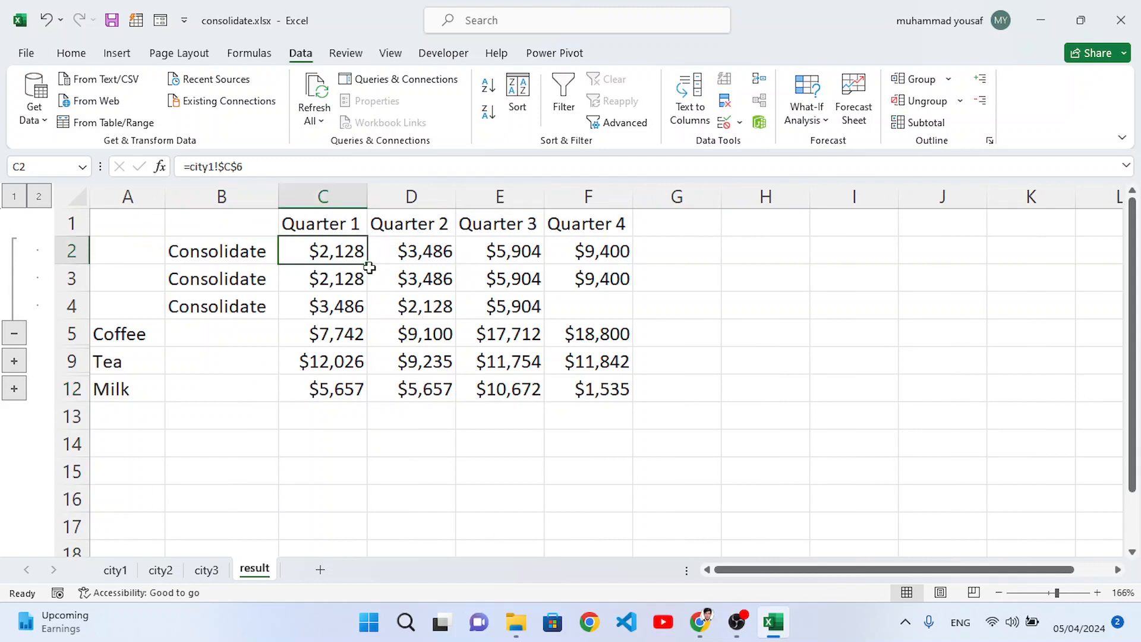
click(115, 570)
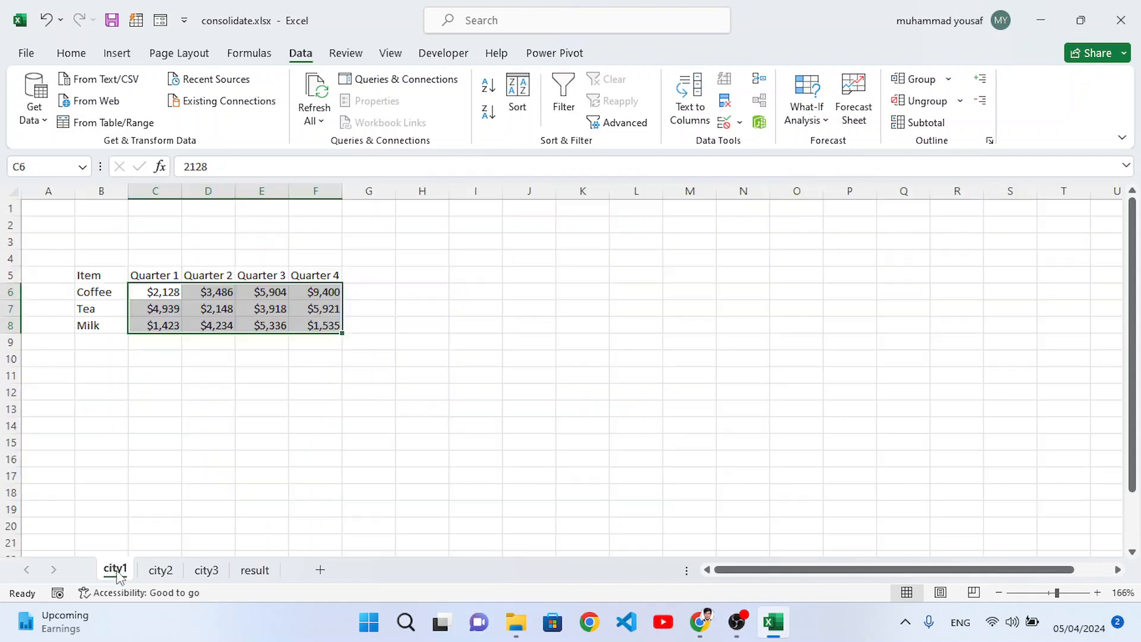
click(166, 289)
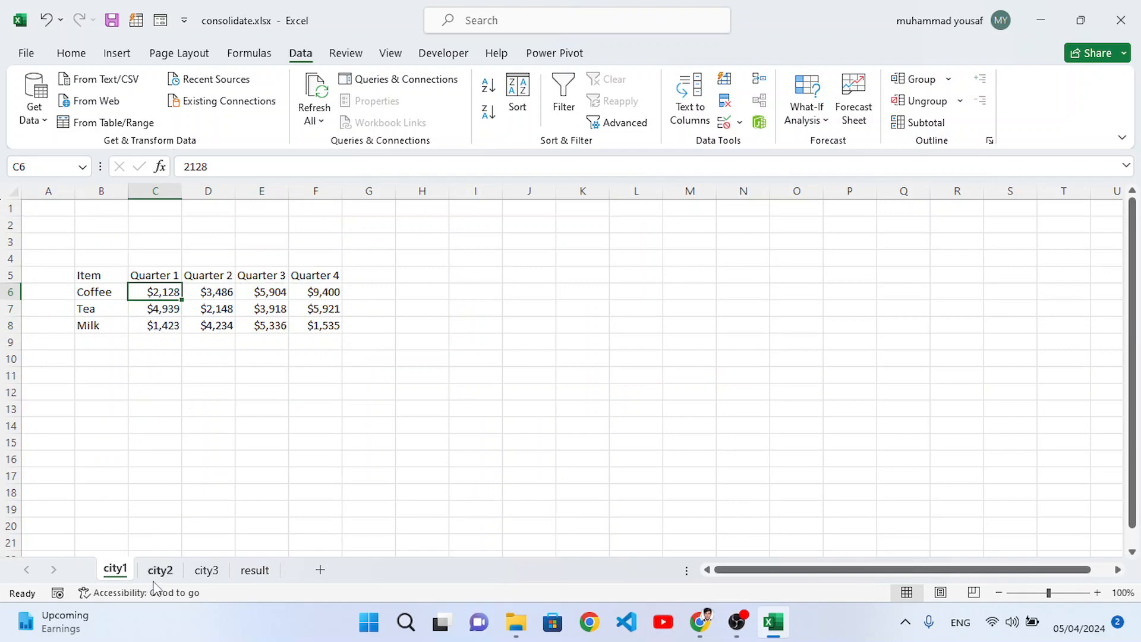
click(254, 570)
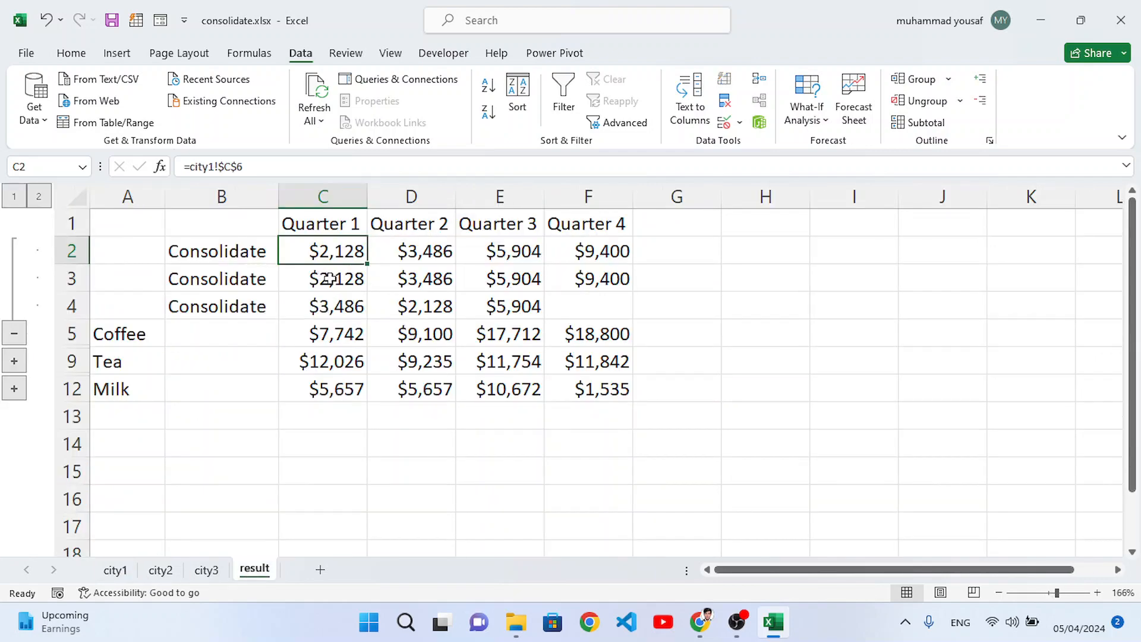
click(159, 570)
click(167, 295)
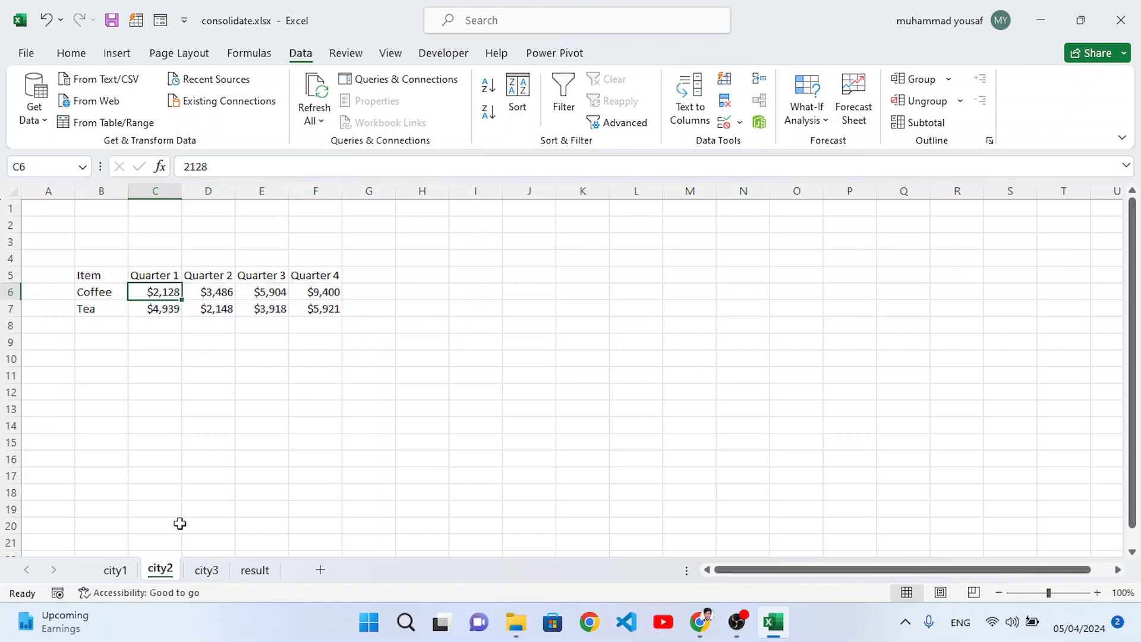
click(254, 571)
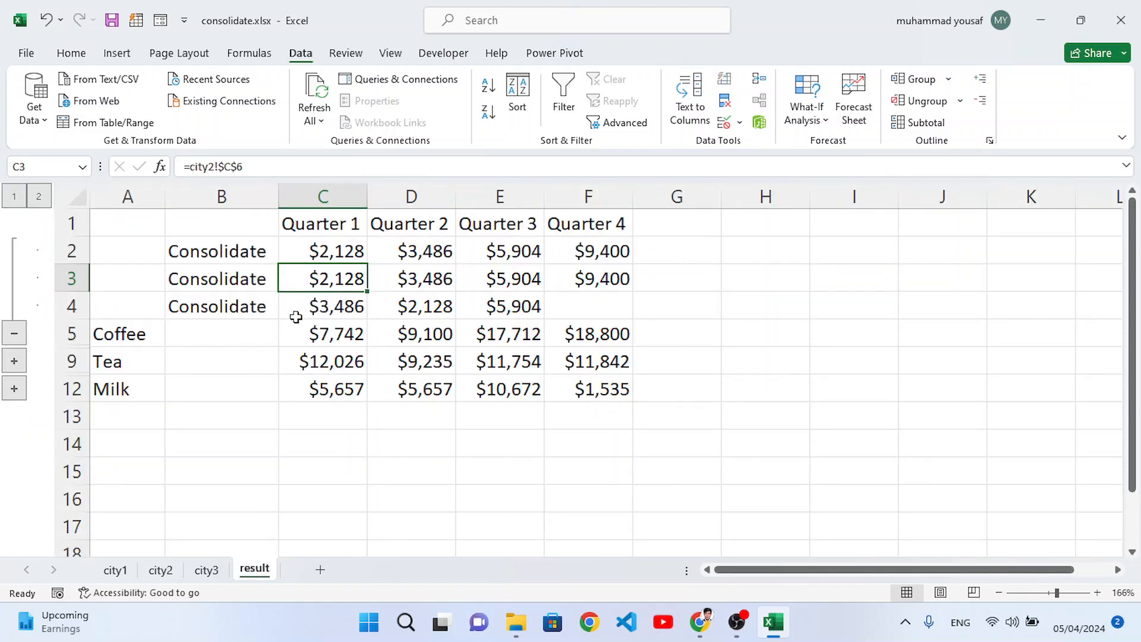
Step: Trace Coffee's third Quarter 1 detail value to city3, and inspect the Coffee Quarter 1 total and cell F4 on the result sheet
click(319, 307)
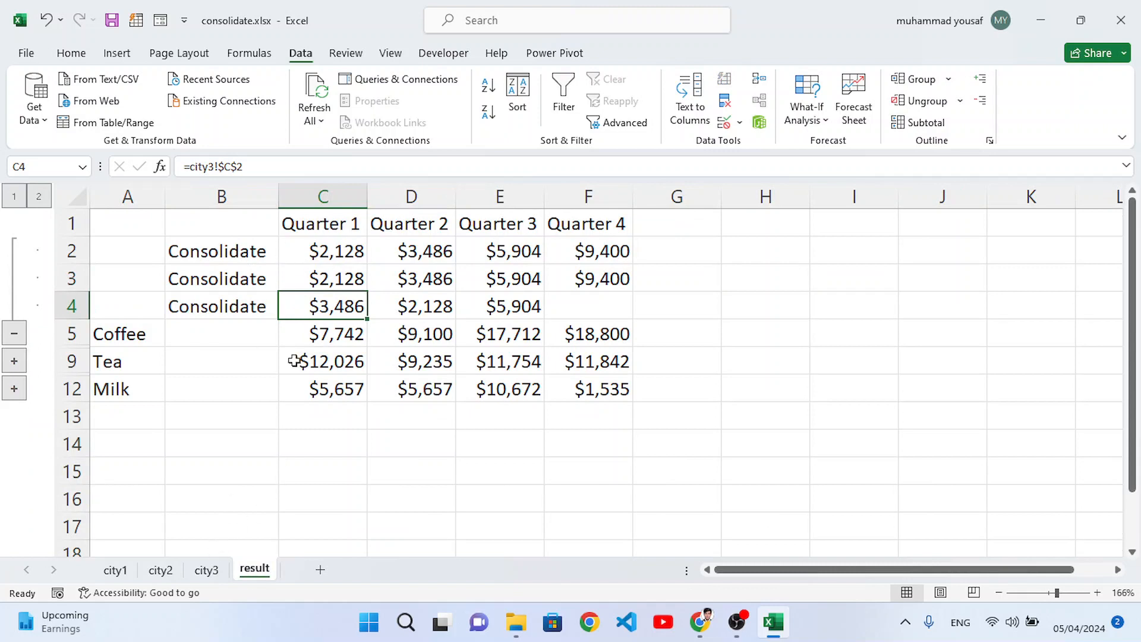
click(208, 570)
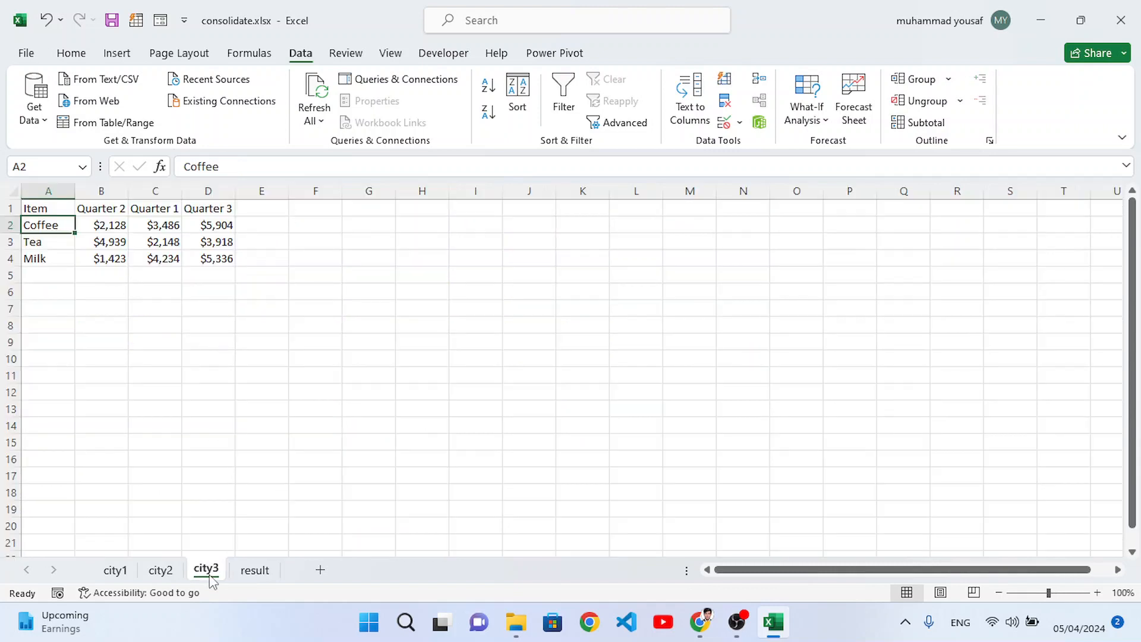
click(166, 208)
click(171, 227)
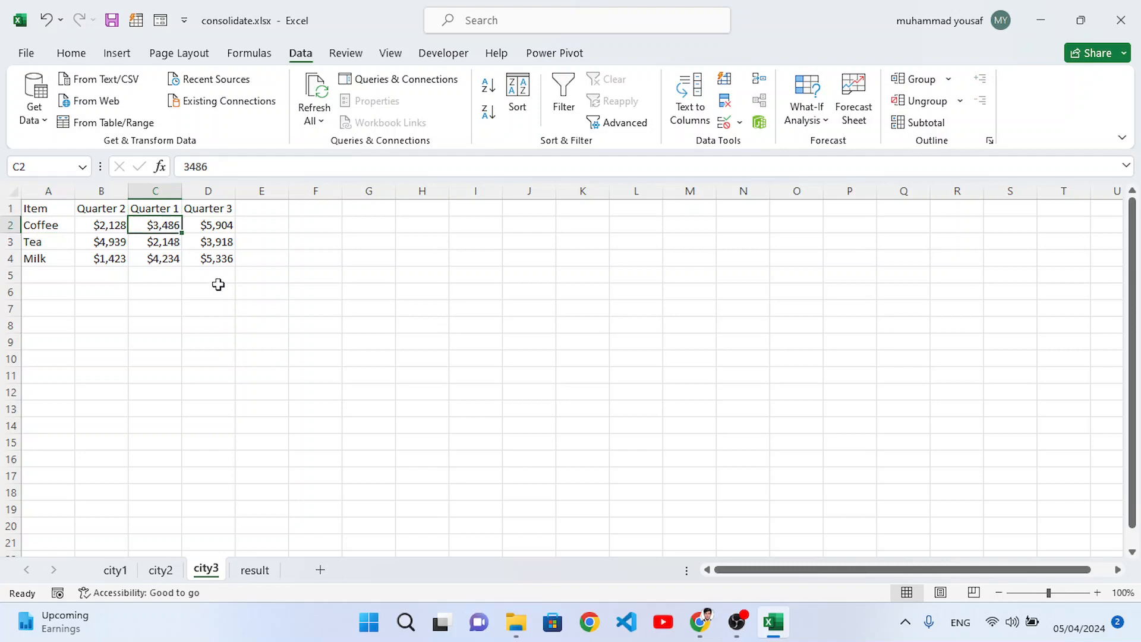
click(254, 572)
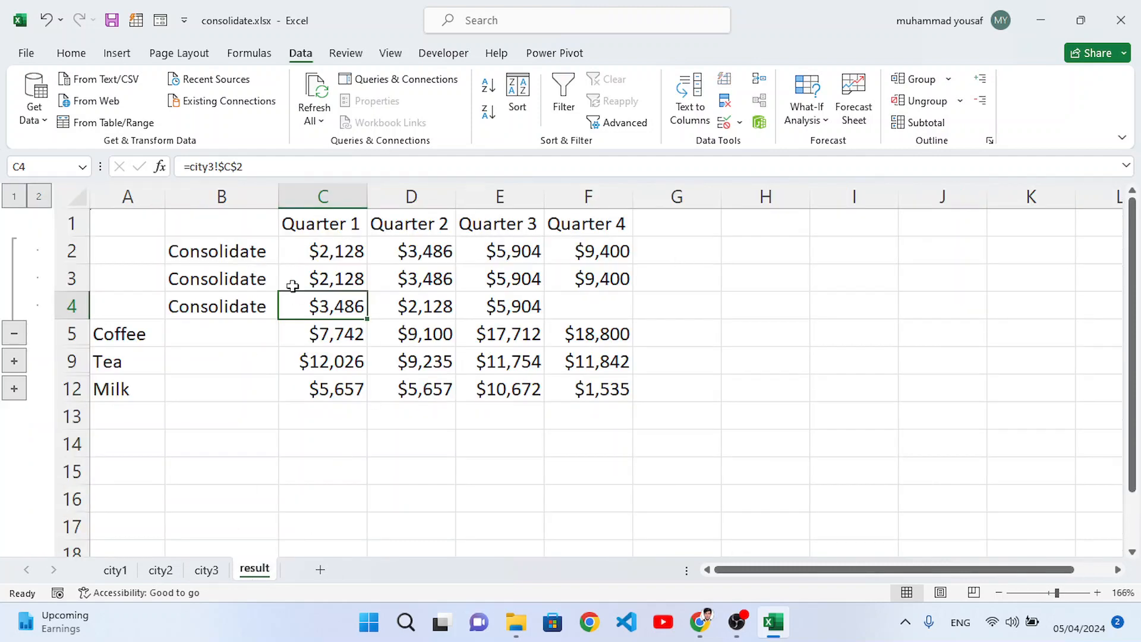
click(328, 336)
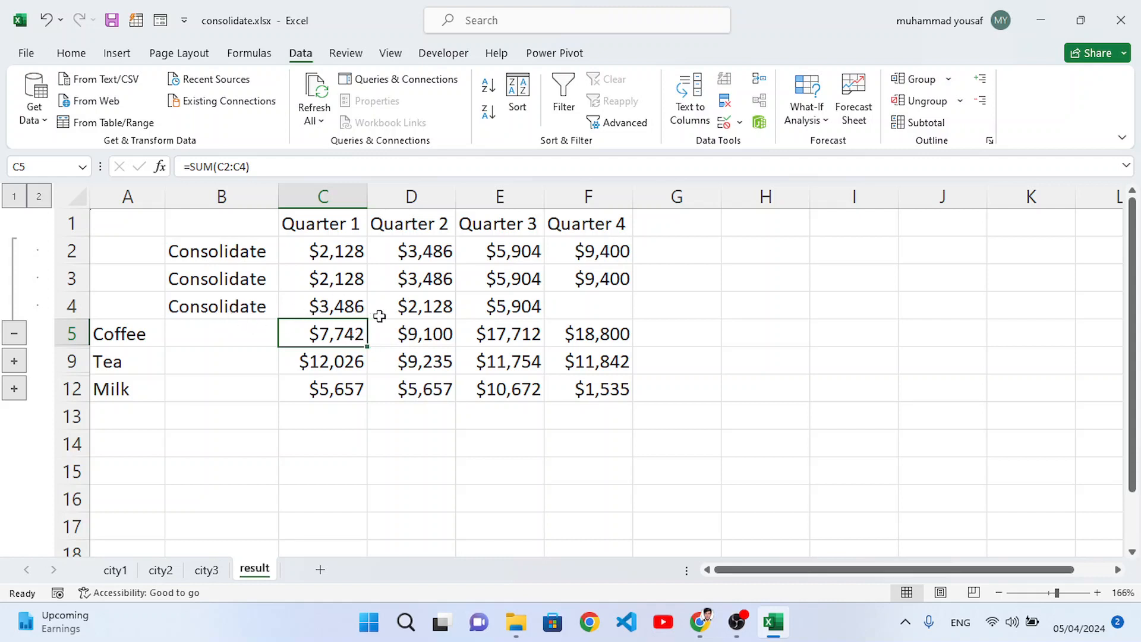
click(581, 308)
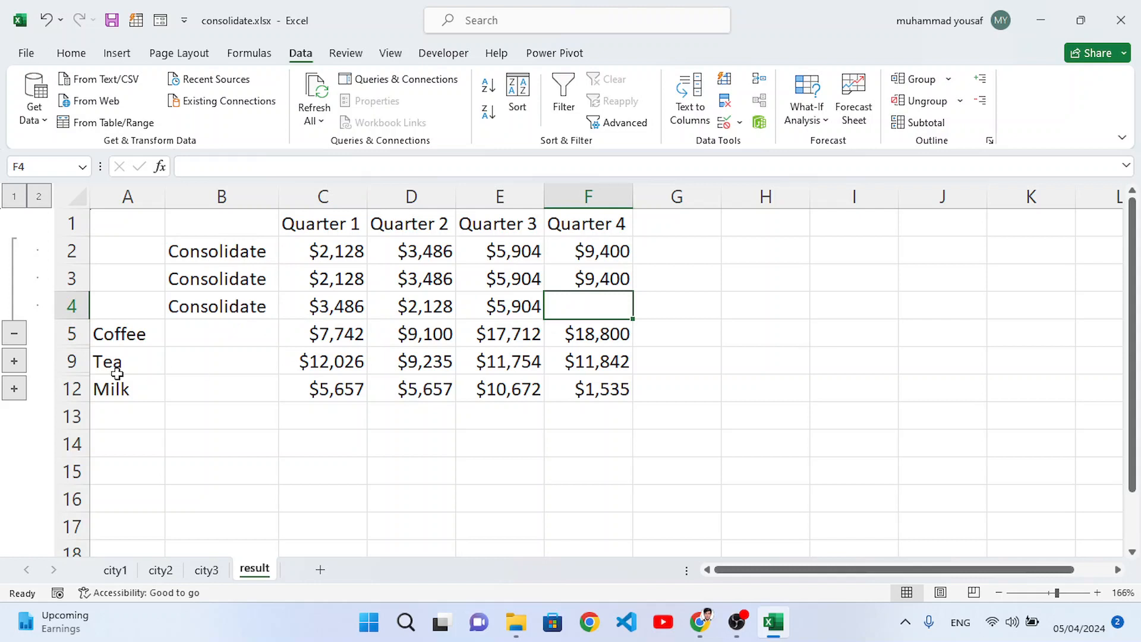
Step: Expand the Tea and Milk groups in the consolidated table and inspect Milk's detail rows
click(16, 362)
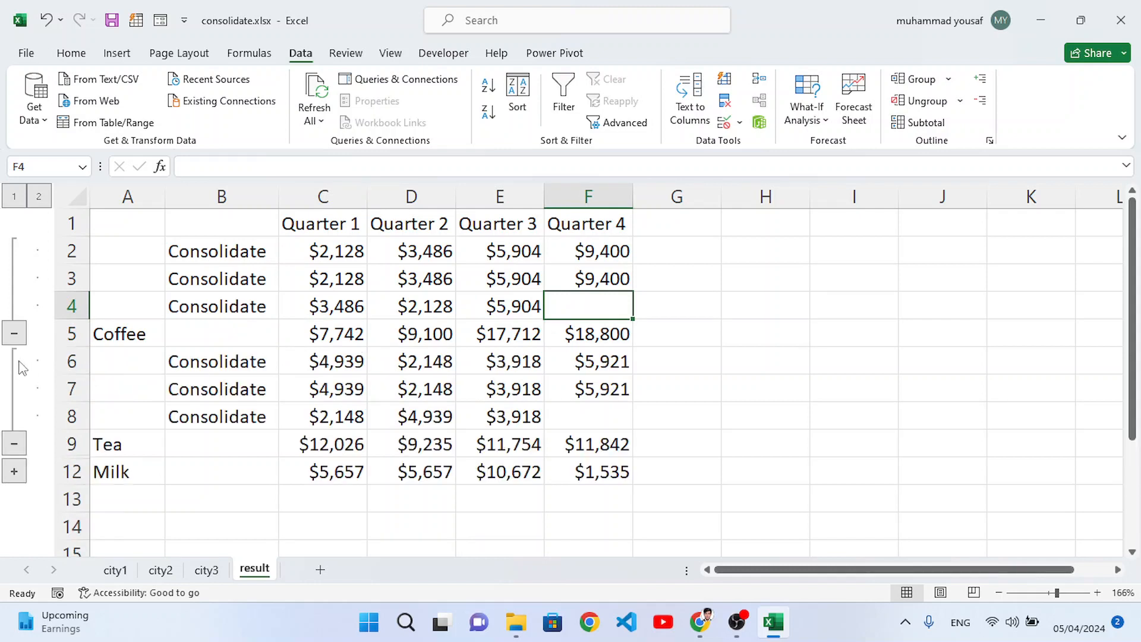
click(14, 472)
click(182, 474)
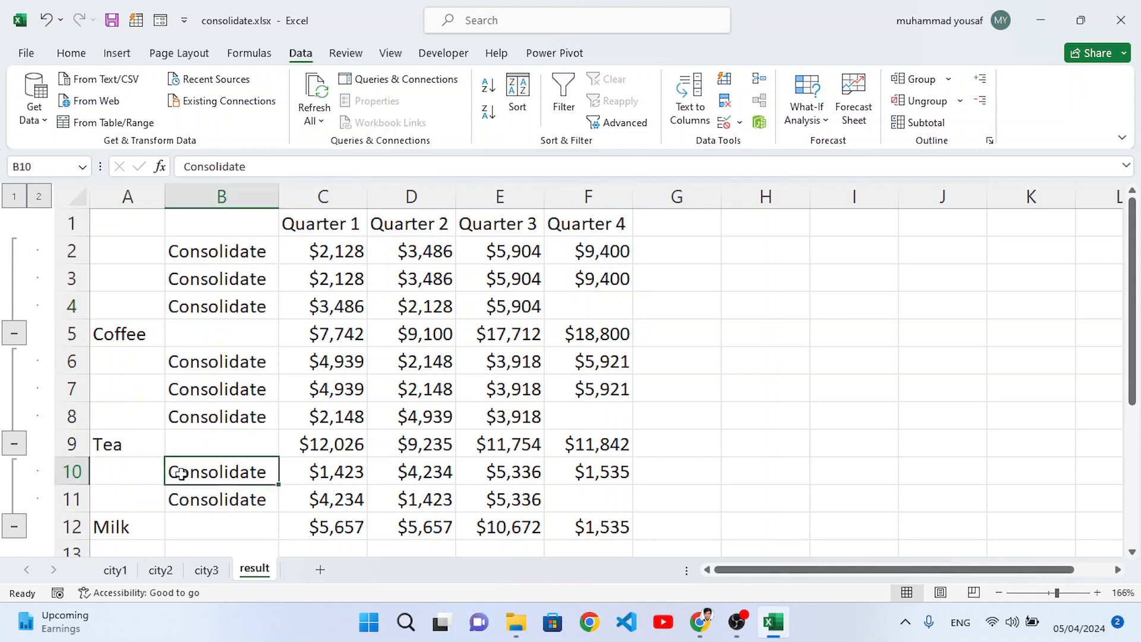
drag(182, 474, 572, 499)
click(349, 499)
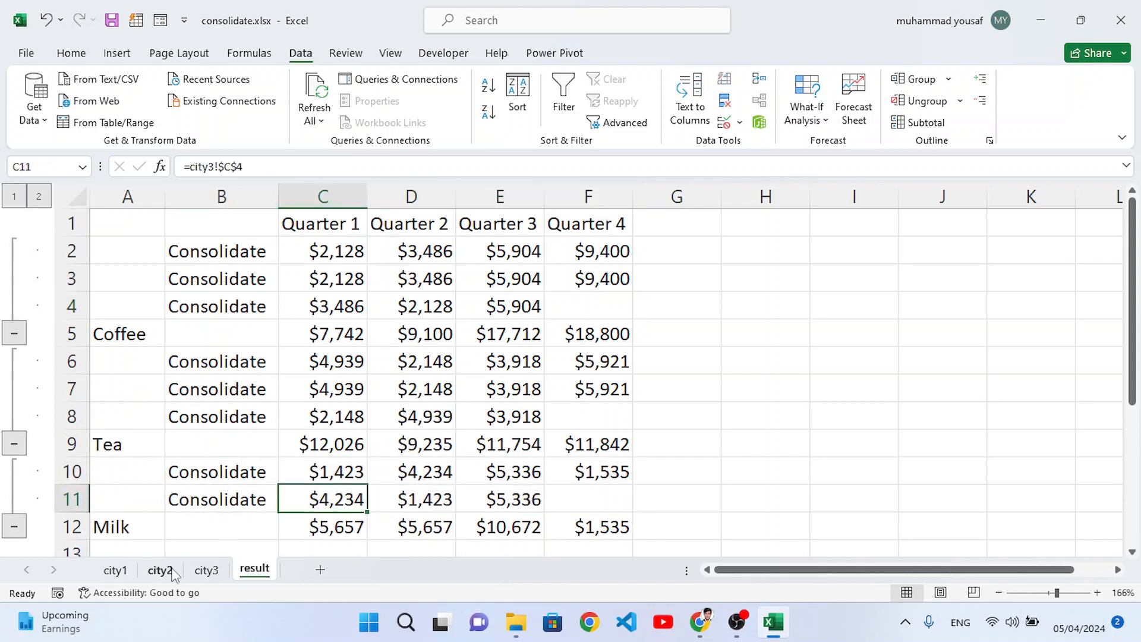
Step: Check which city sheets list Milk and compare them with Milk's detail rows on the result sheet
click(168, 571)
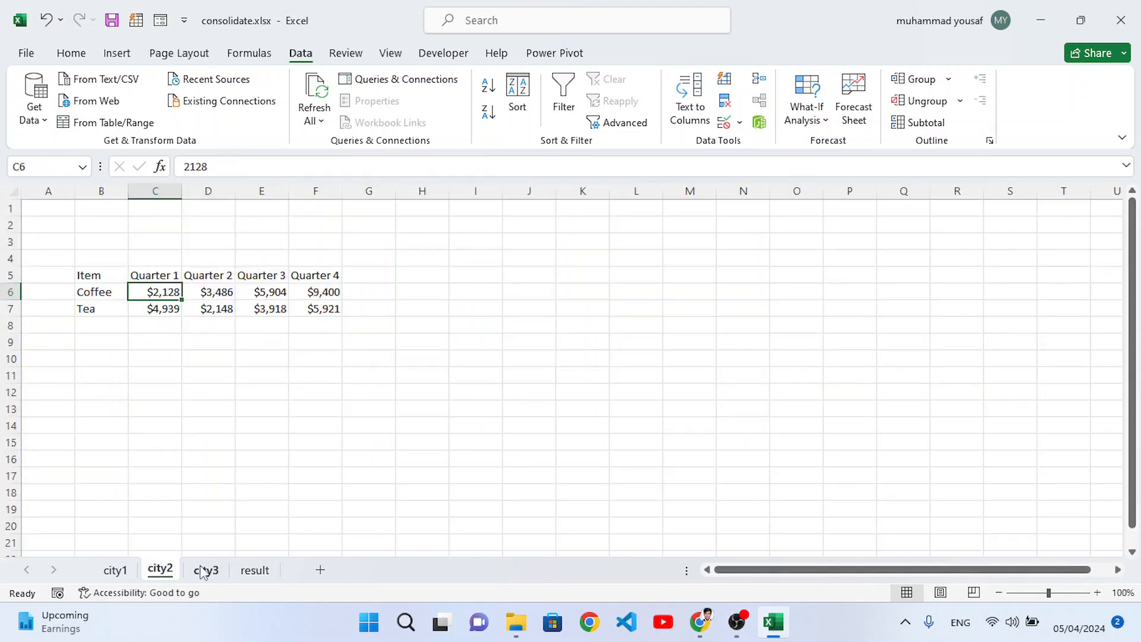
click(208, 571)
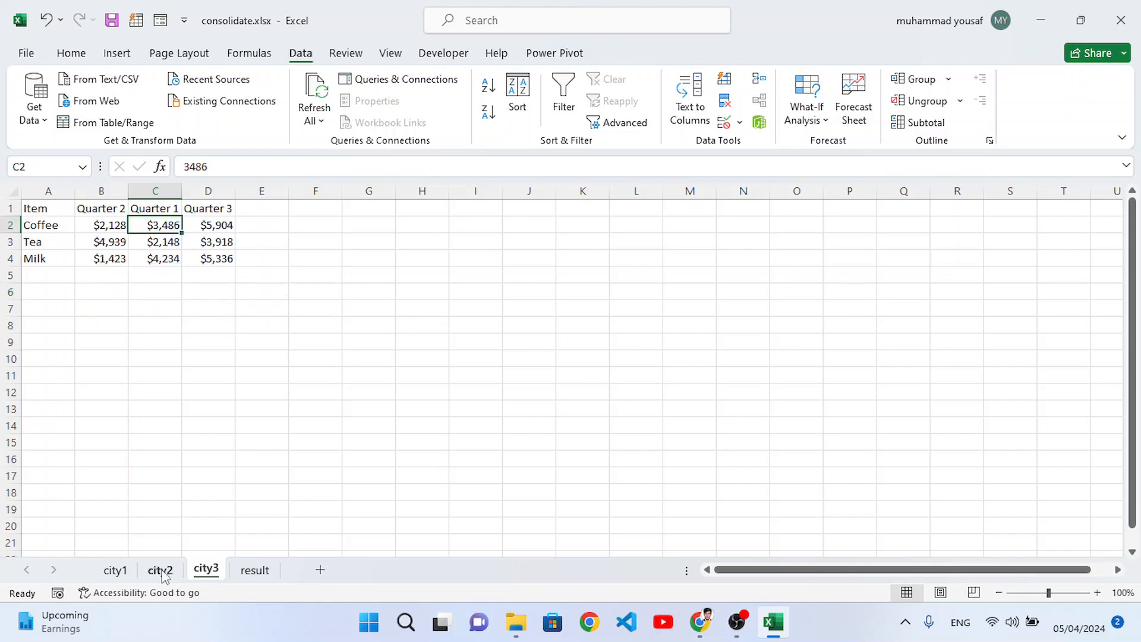
click(118, 570)
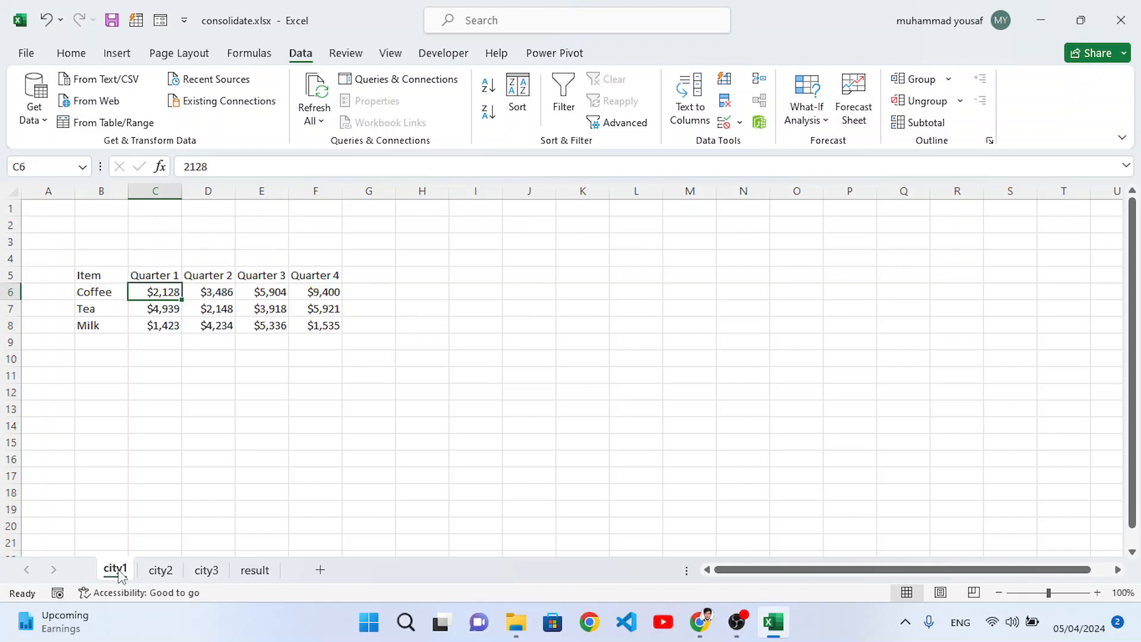
click(159, 571)
click(268, 574)
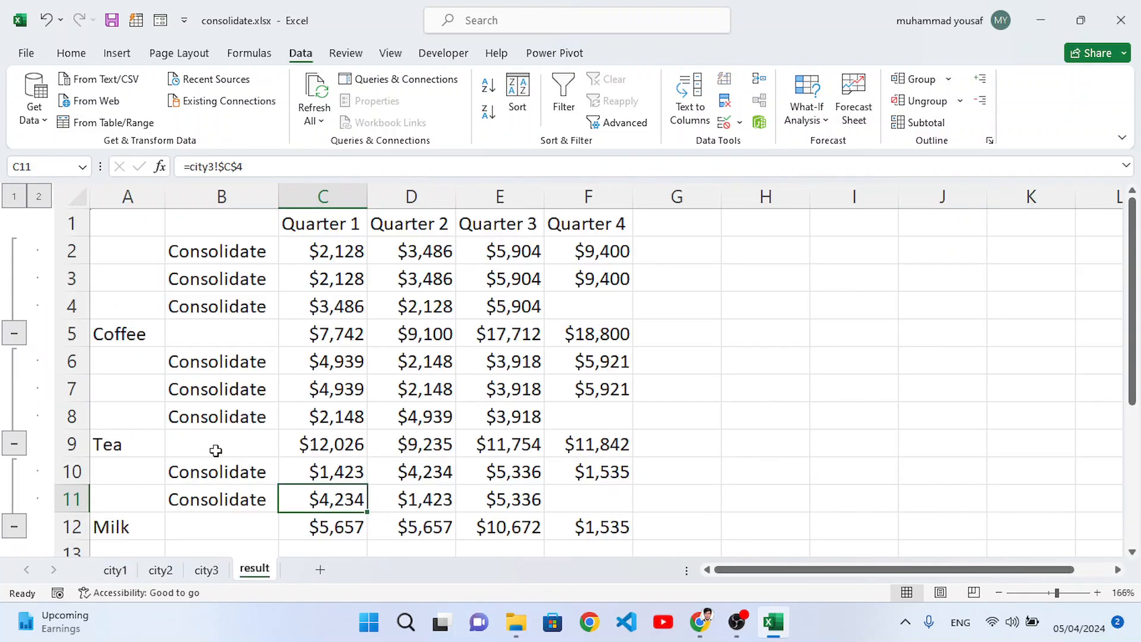
drag(208, 472, 538, 491)
click(603, 504)
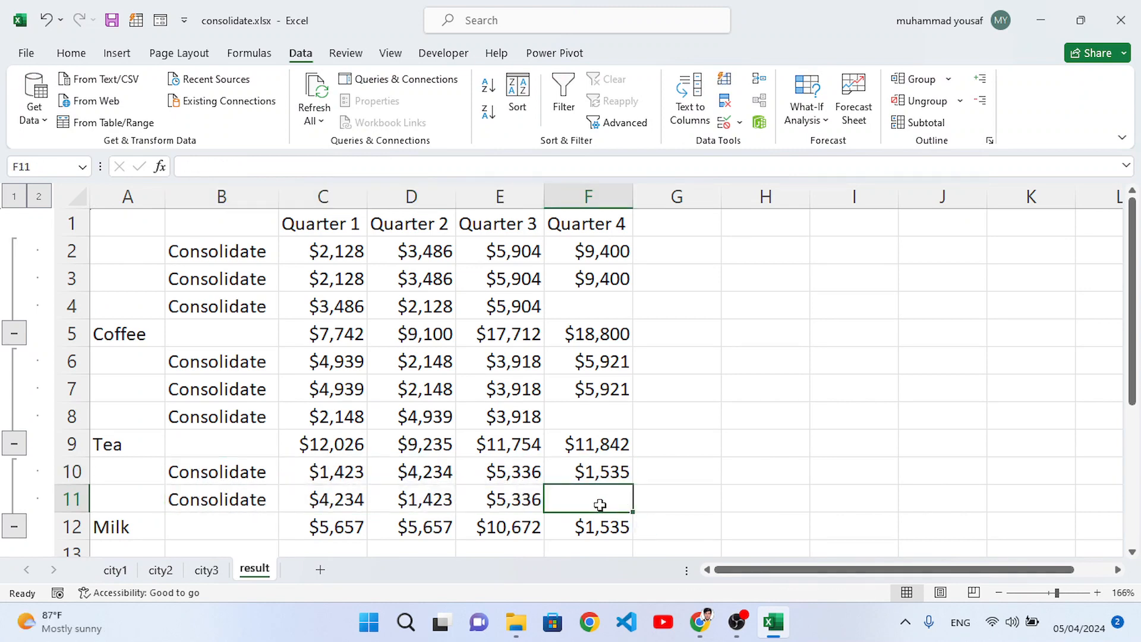
click(419, 472)
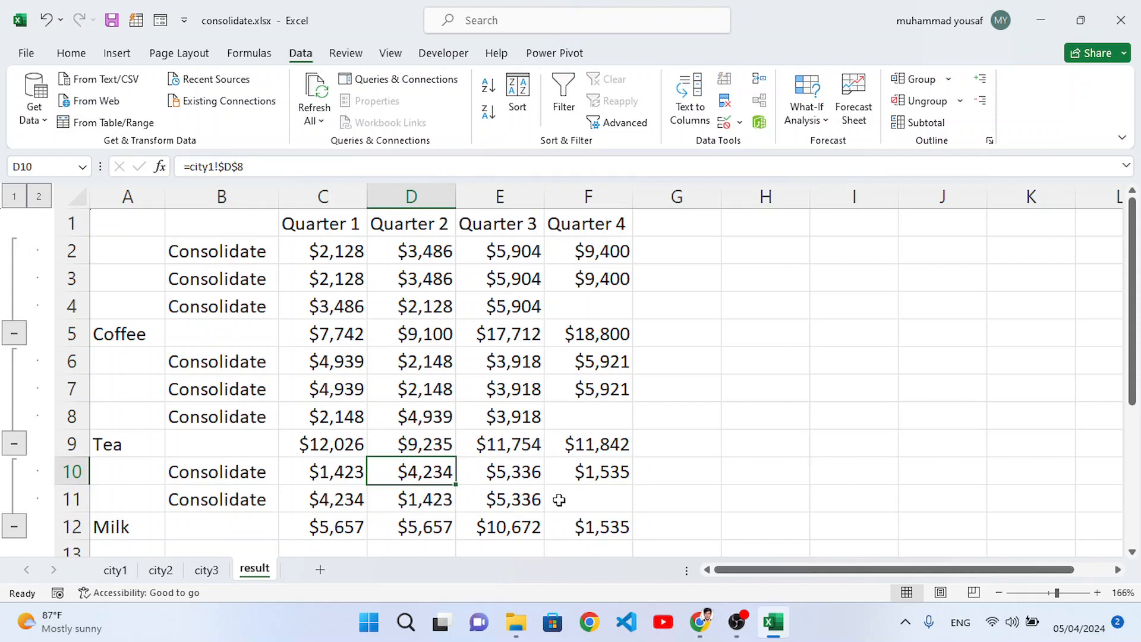
Step: Collapse the Coffee, Tea and Milk groups in the consolidated table
scroll(422, 519, down, 1)
scroll(422, 519, up, 1)
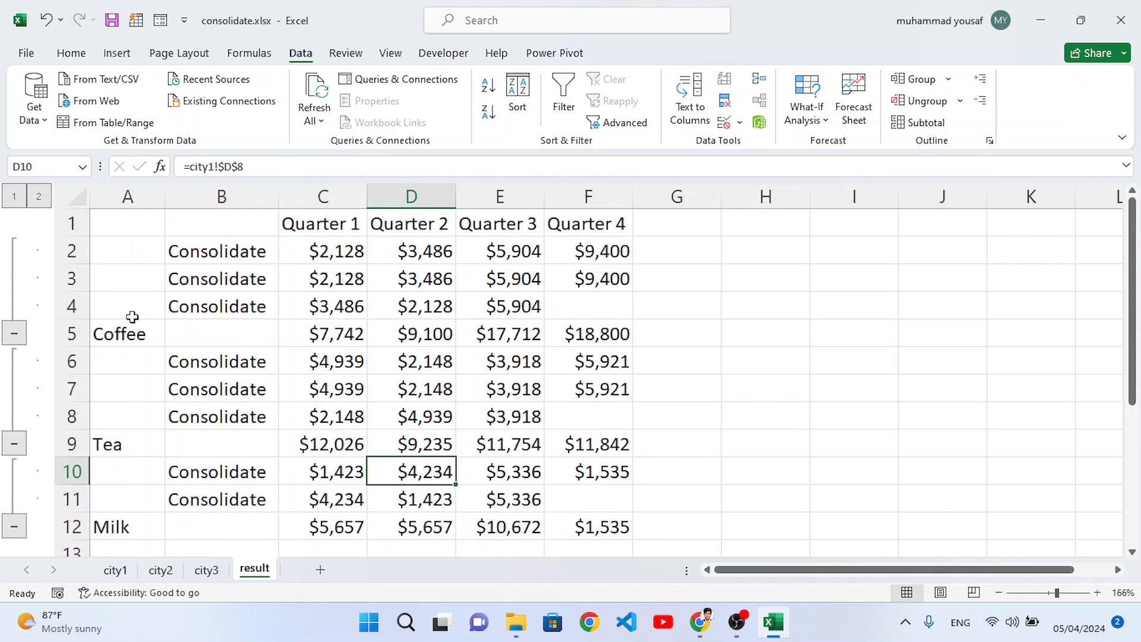
click(15, 334)
click(16, 361)
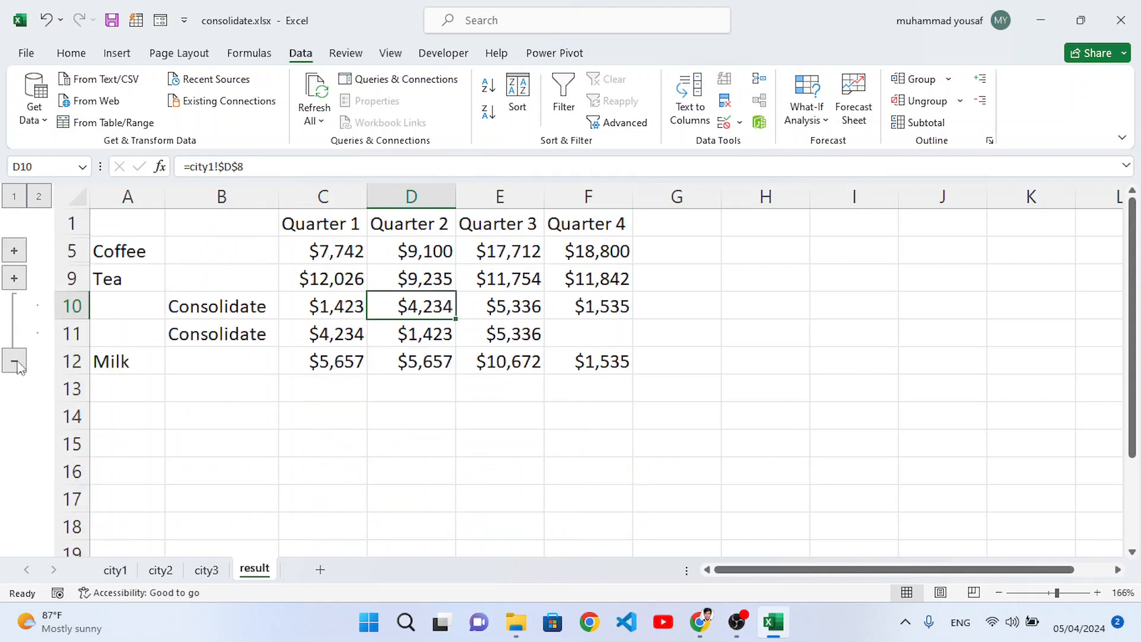
click(14, 361)
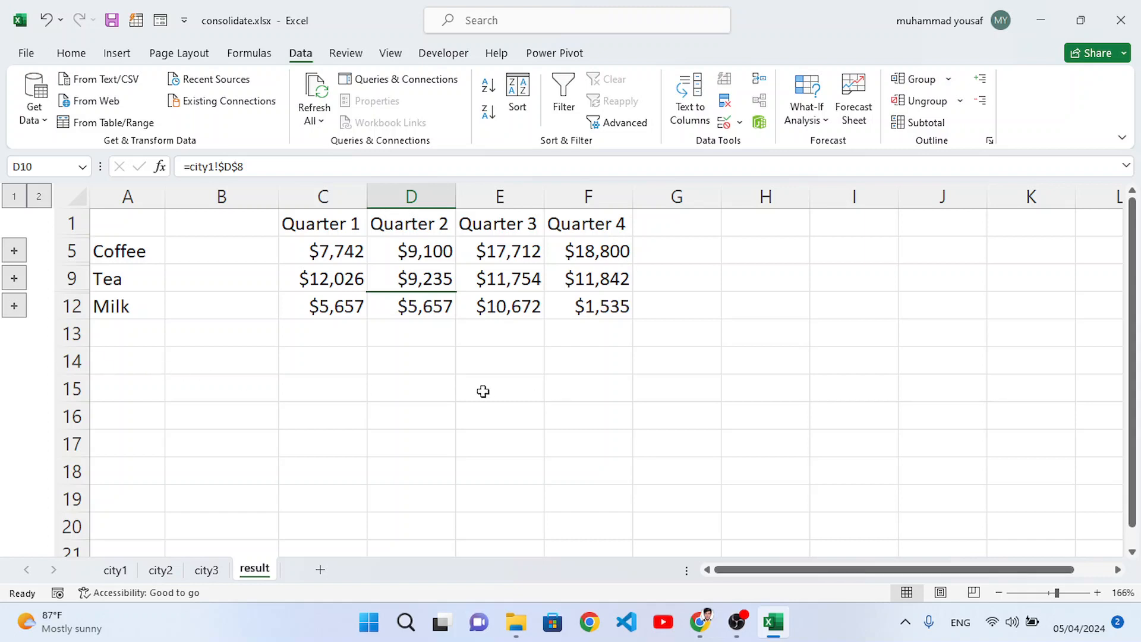
click(451, 385)
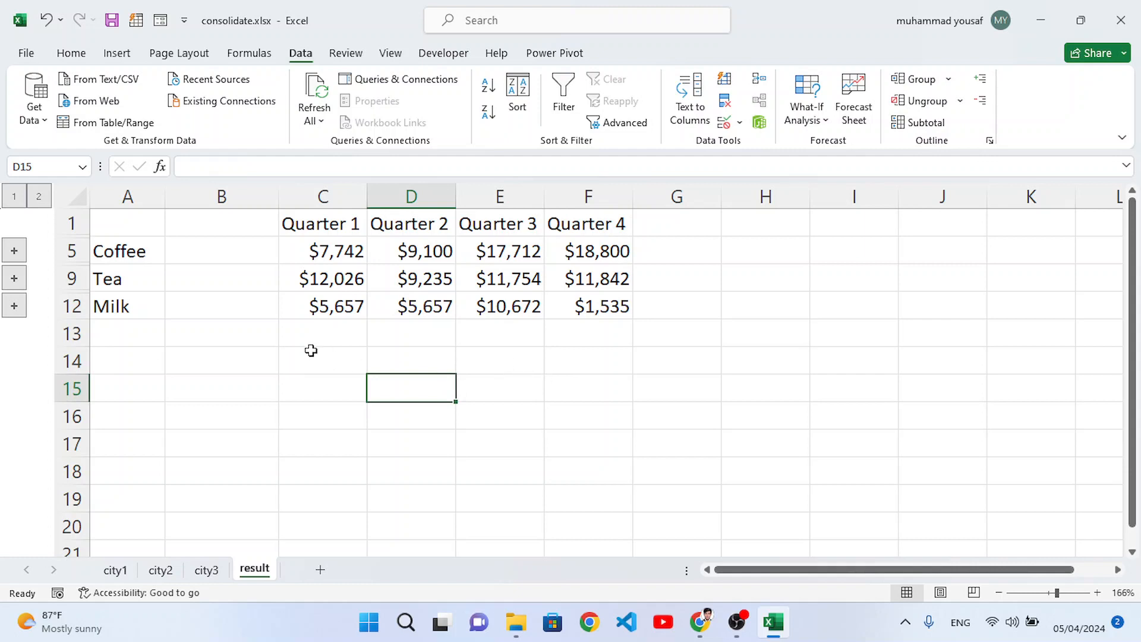
click(144, 353)
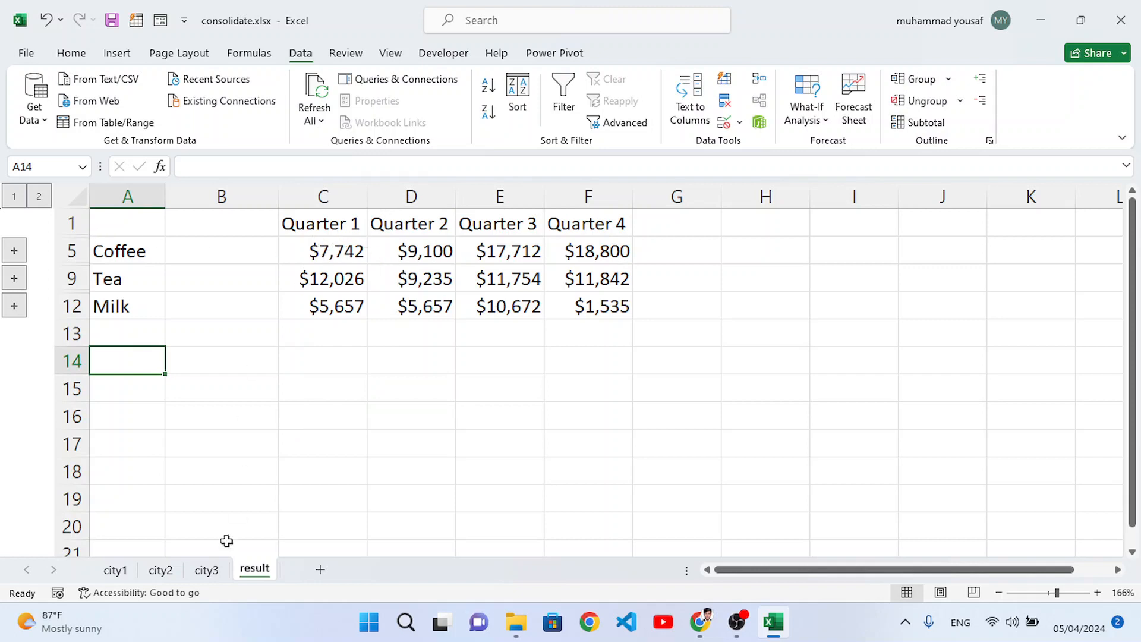
Step: Set Coffee's Quarter 1 value on the city2 sheet to 3128 and check the linked Coffee total on the result sheet
click(159, 569)
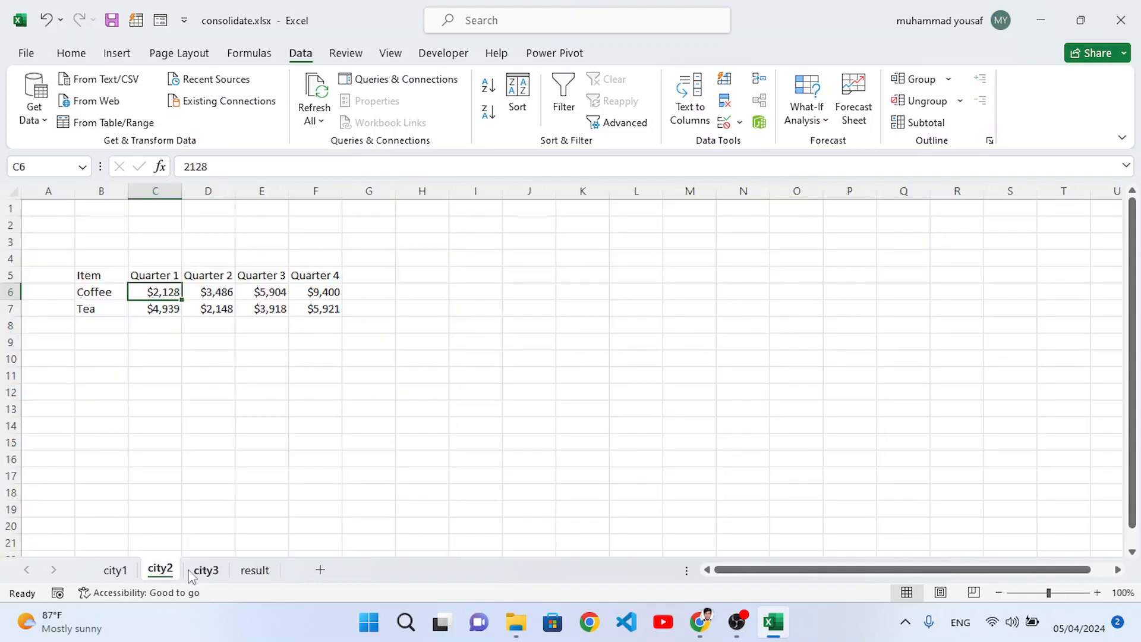
click(154, 329)
click(157, 292)
double_click(157, 291)
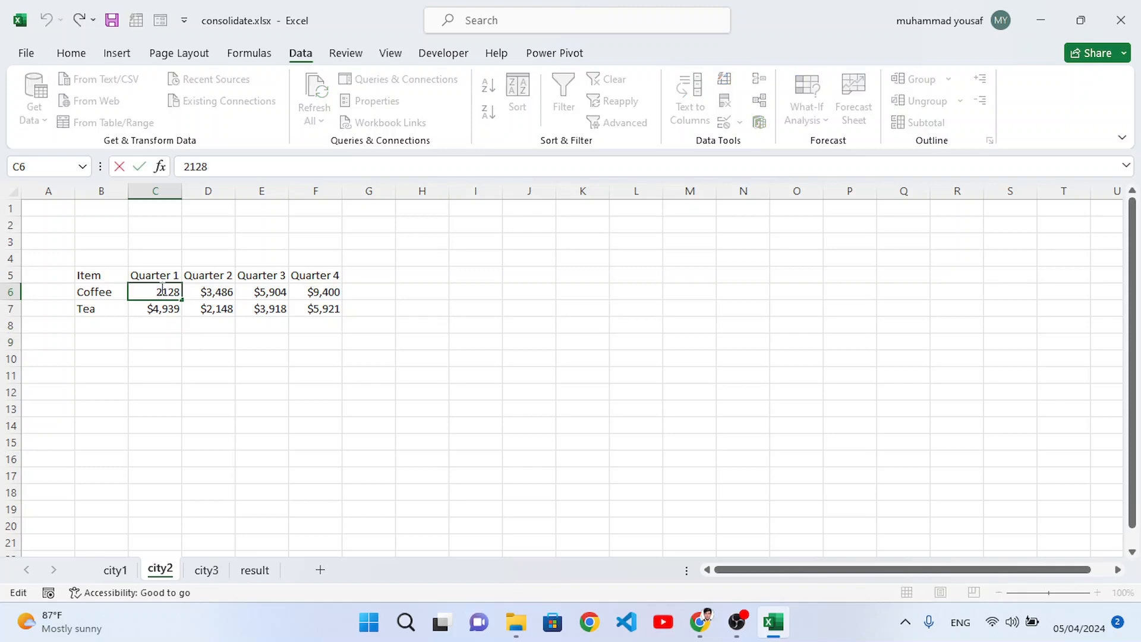
click(255, 570)
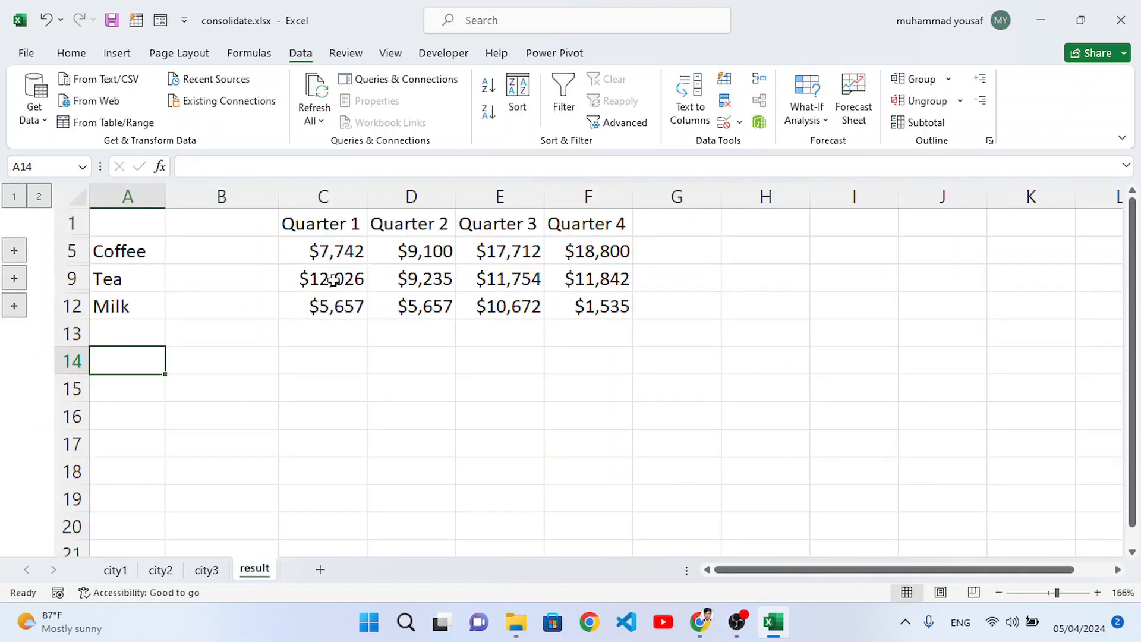
click(159, 570)
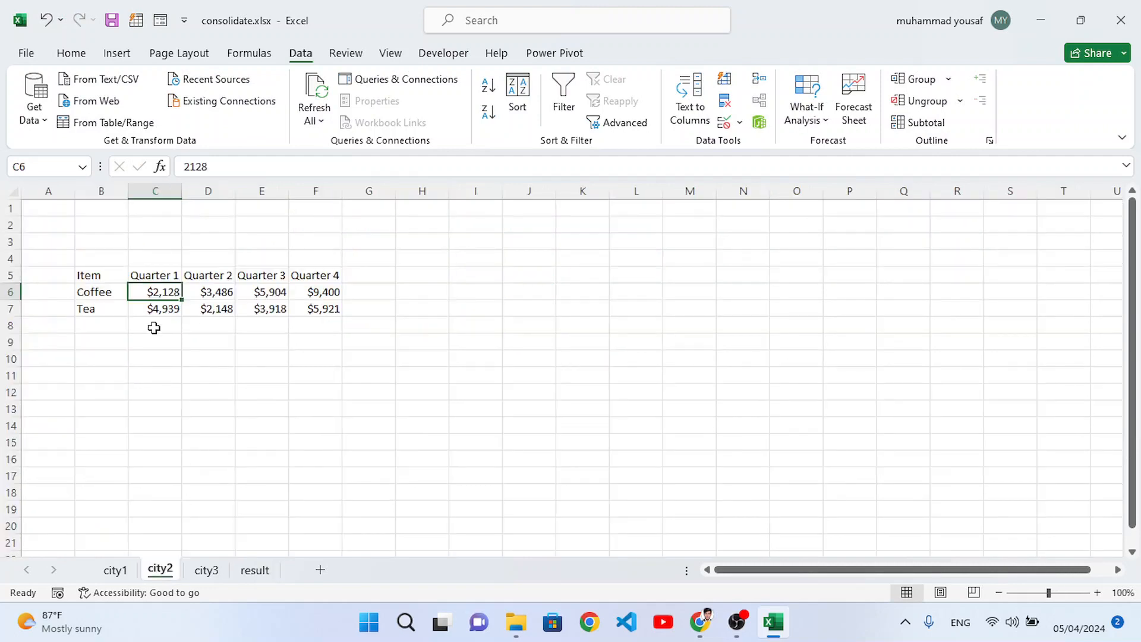
double_click(157, 291)
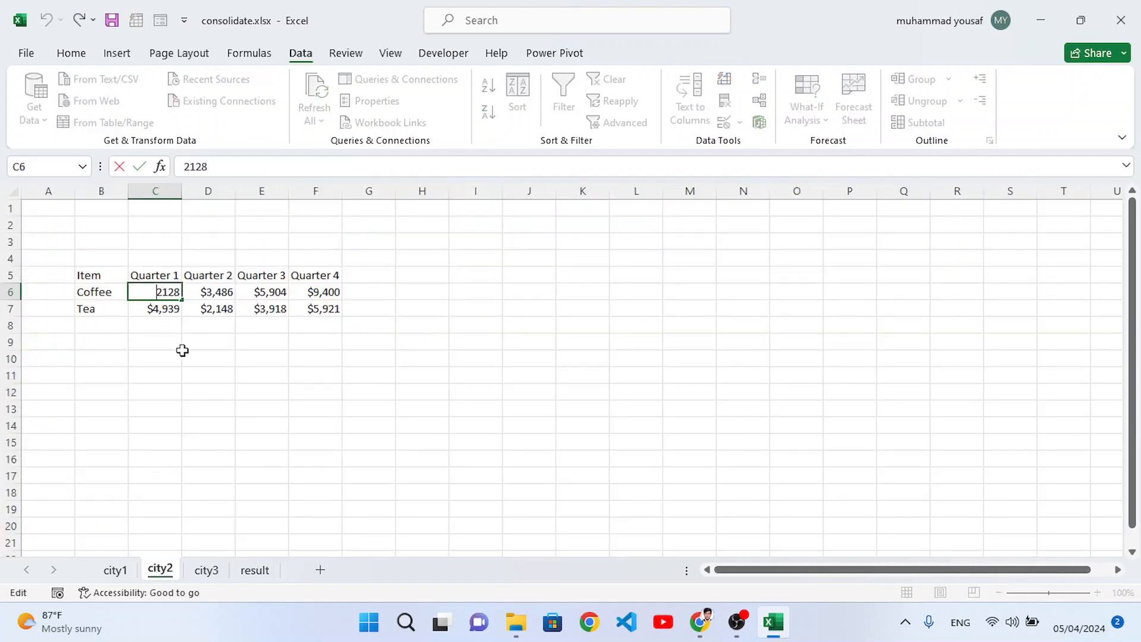
key(Delete)
key(Return)
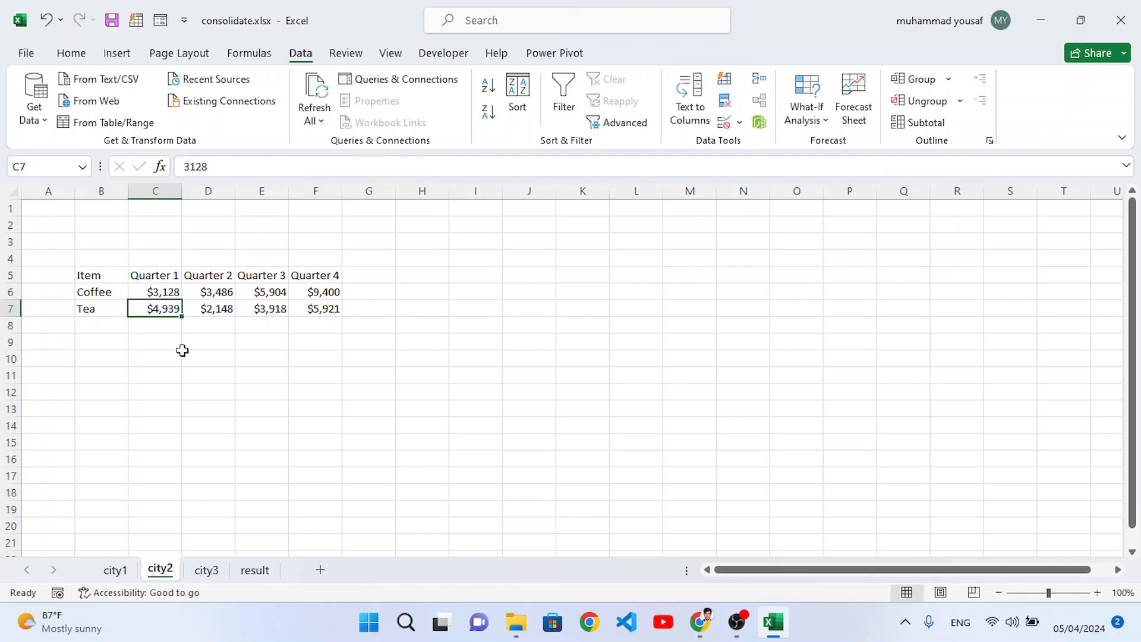
click(260, 572)
click(337, 250)
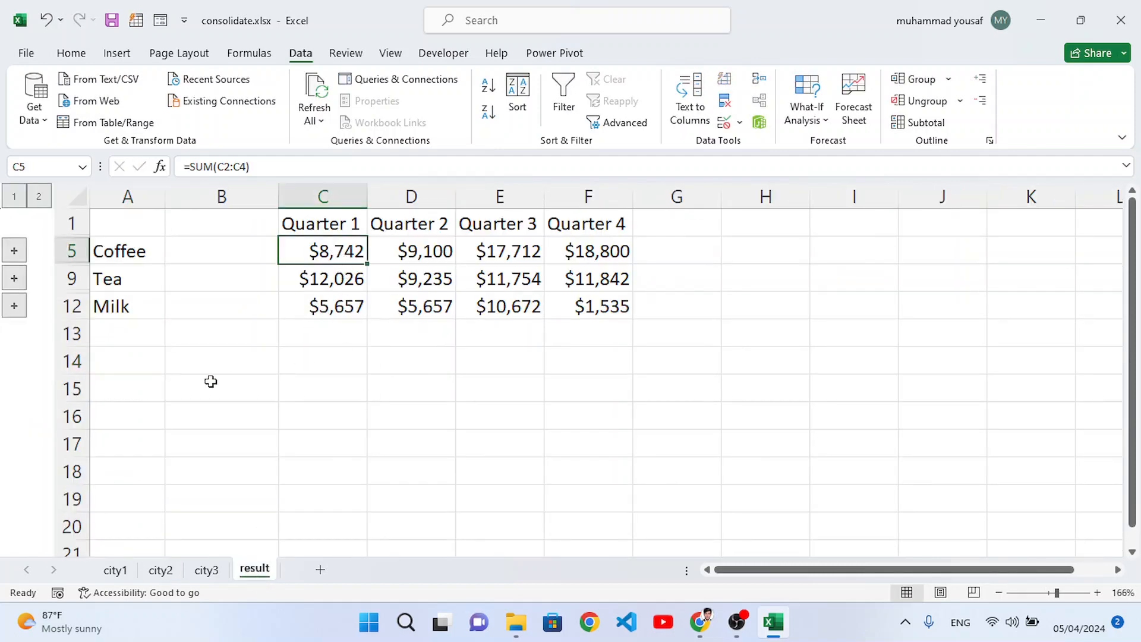
Step: Run a second Sum consolidation at cell A14 of the result sheet with the same references and labels, without links to source data
click(137, 360)
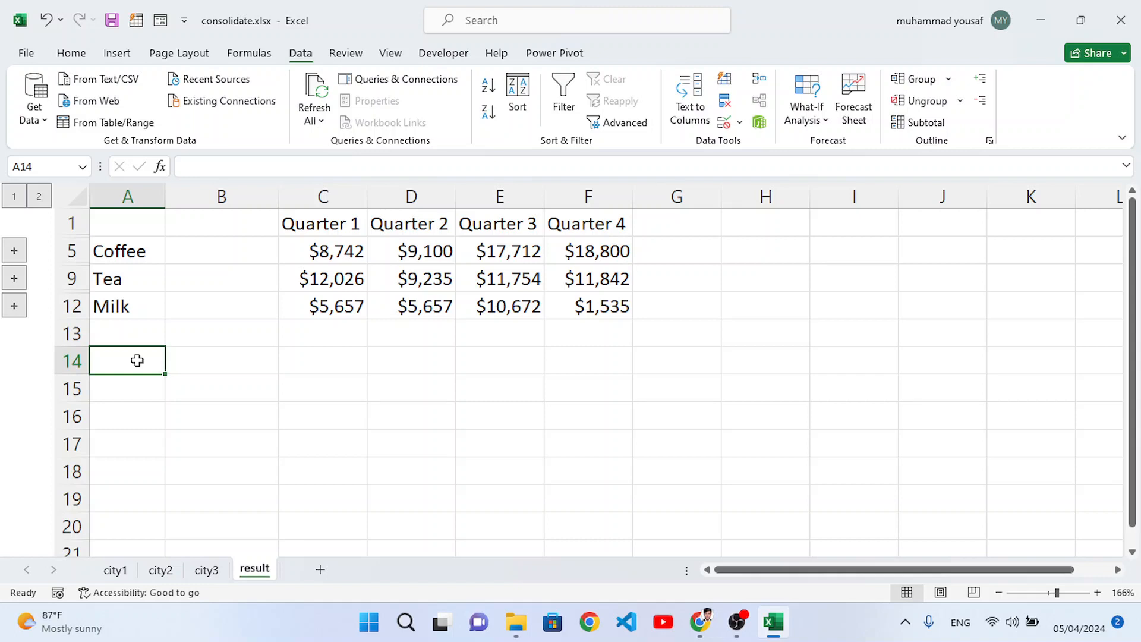
click(762, 85)
click(704, 406)
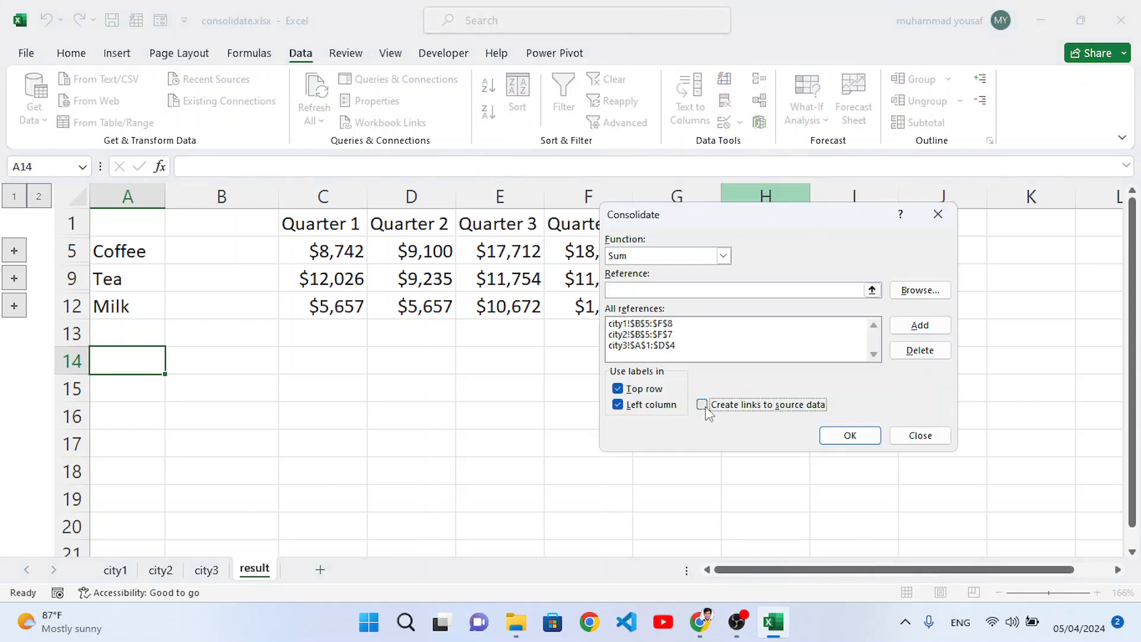
click(849, 435)
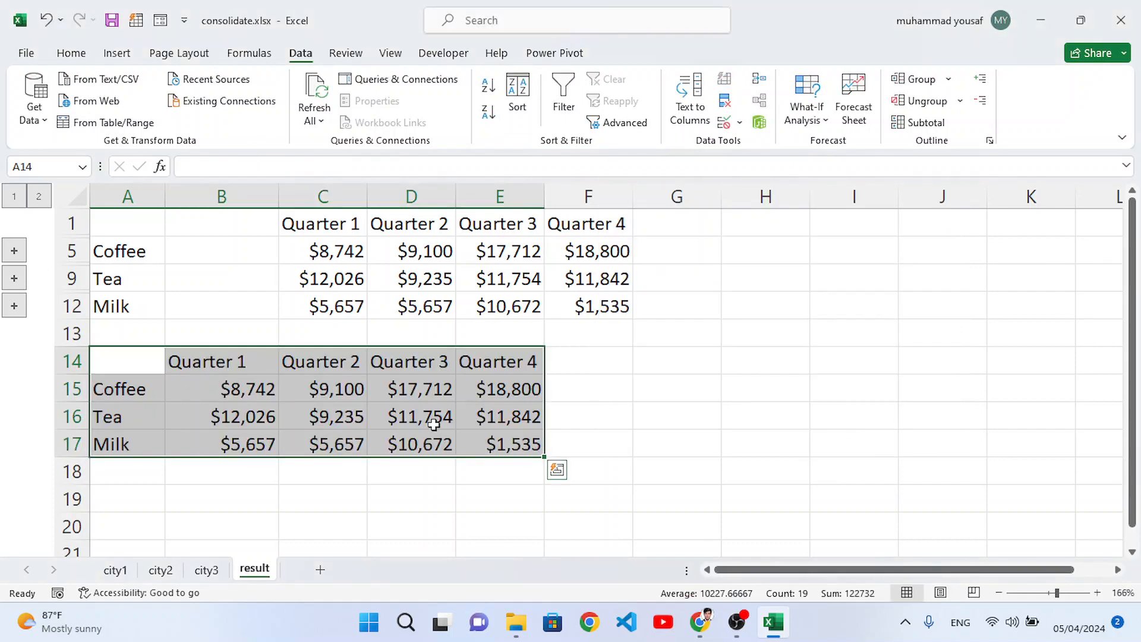
Step: Inspect Coffee's Quarter 1 cell in the unlinked table on the result sheet and open the city2 sheet
click(243, 385)
click(161, 570)
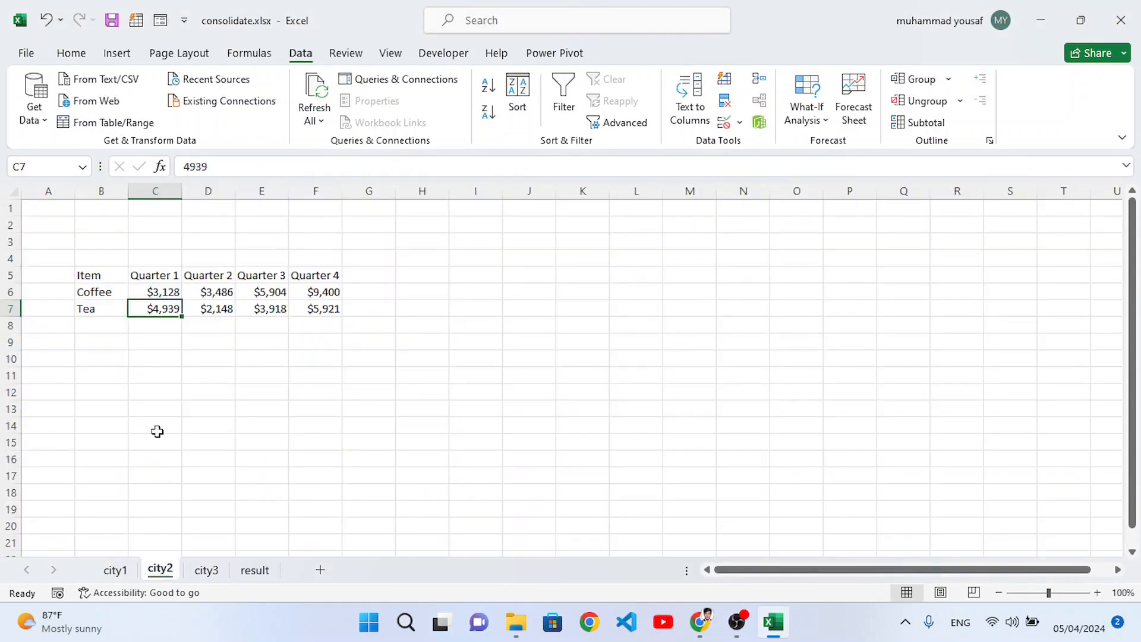
click(205, 291)
key(Up)
key(Down)
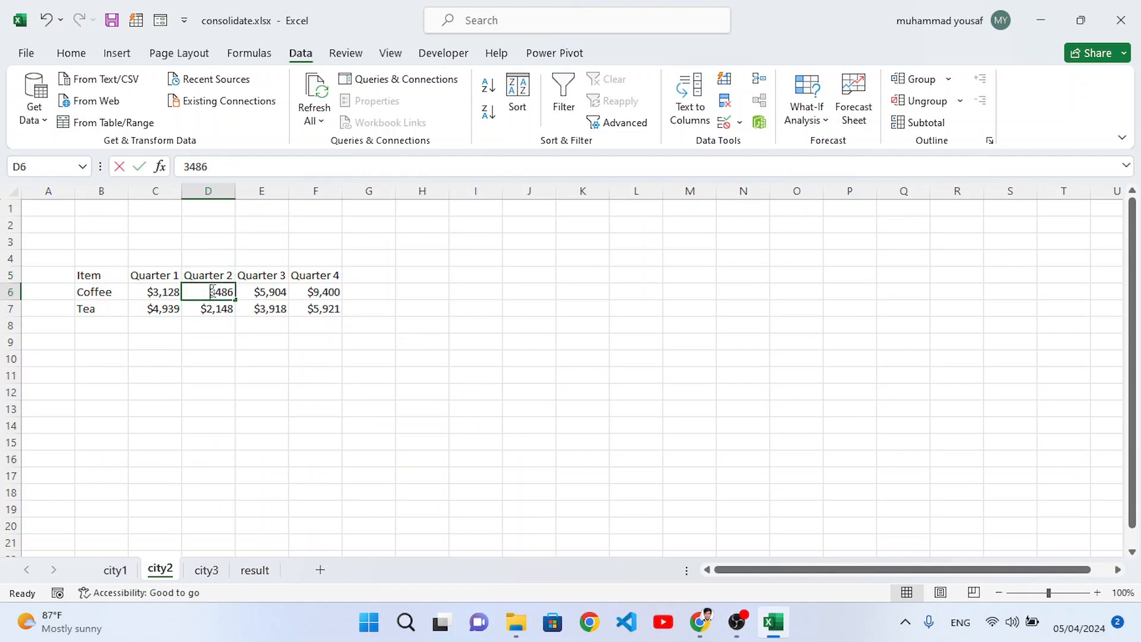
double_click(213, 292)
key(Home)
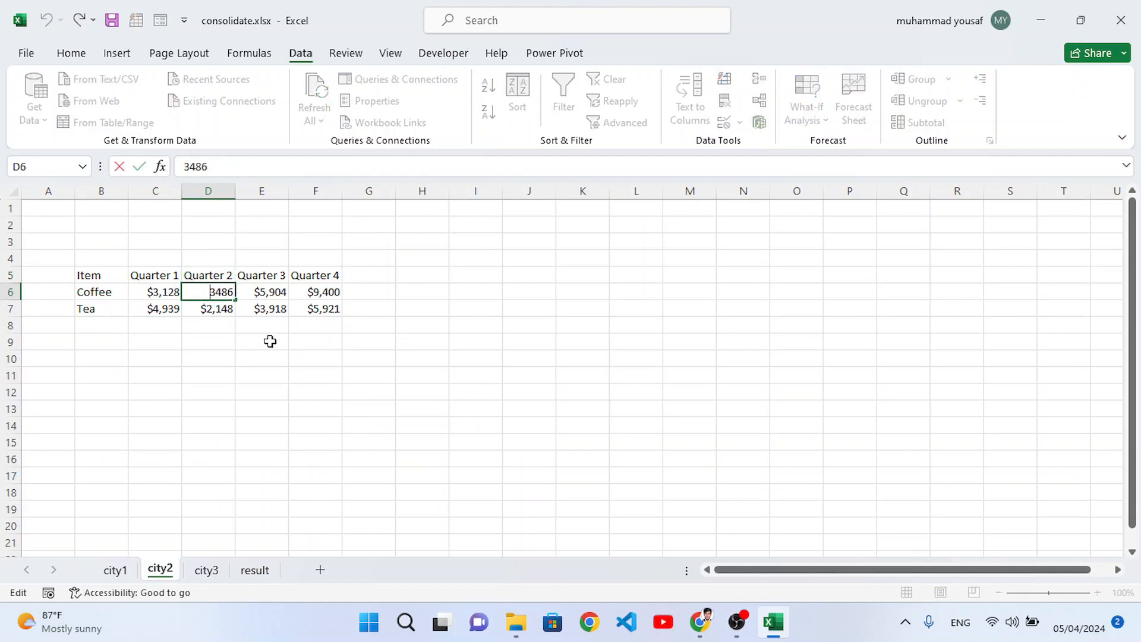
Step: Set Coffee's Quarter 1 value on the city2 sheet to 2128
click(157, 291)
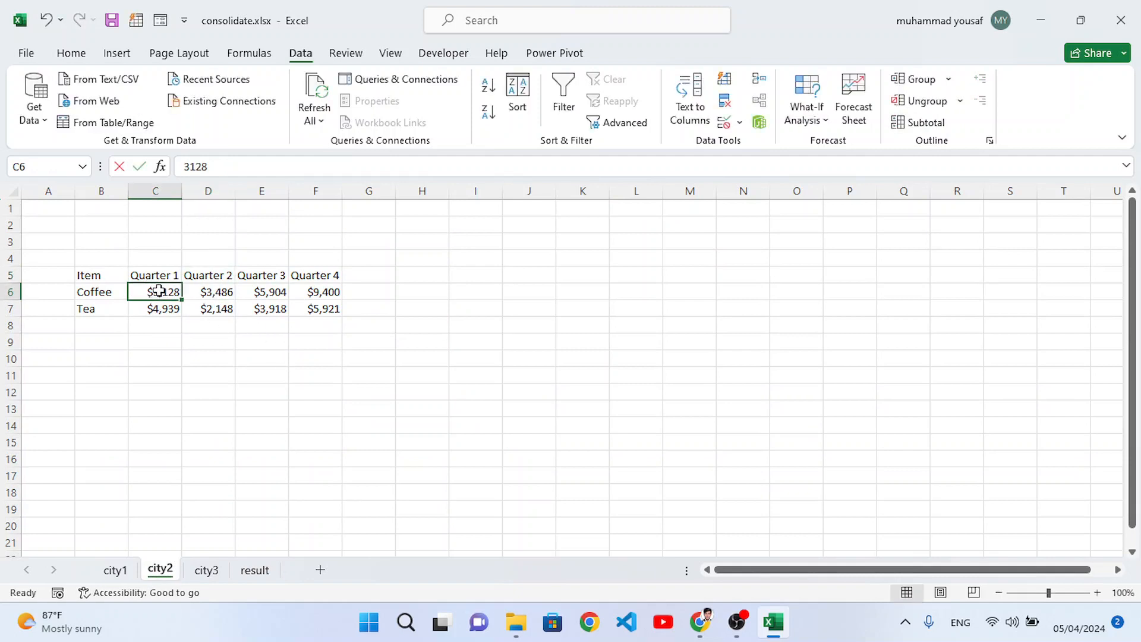
double_click(158, 291)
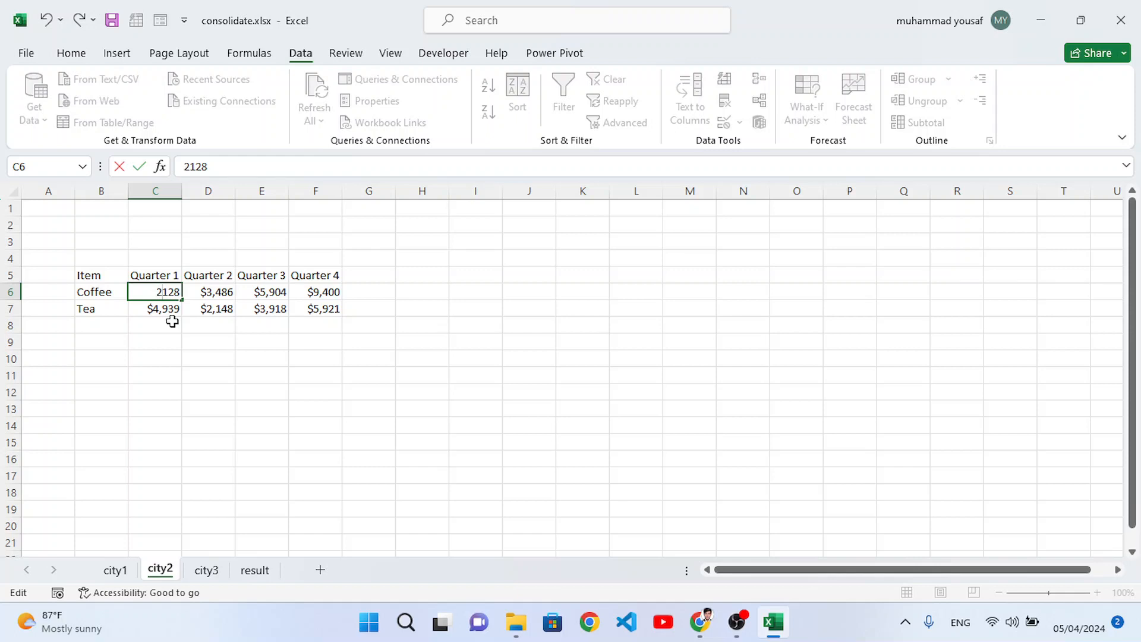
key(Return)
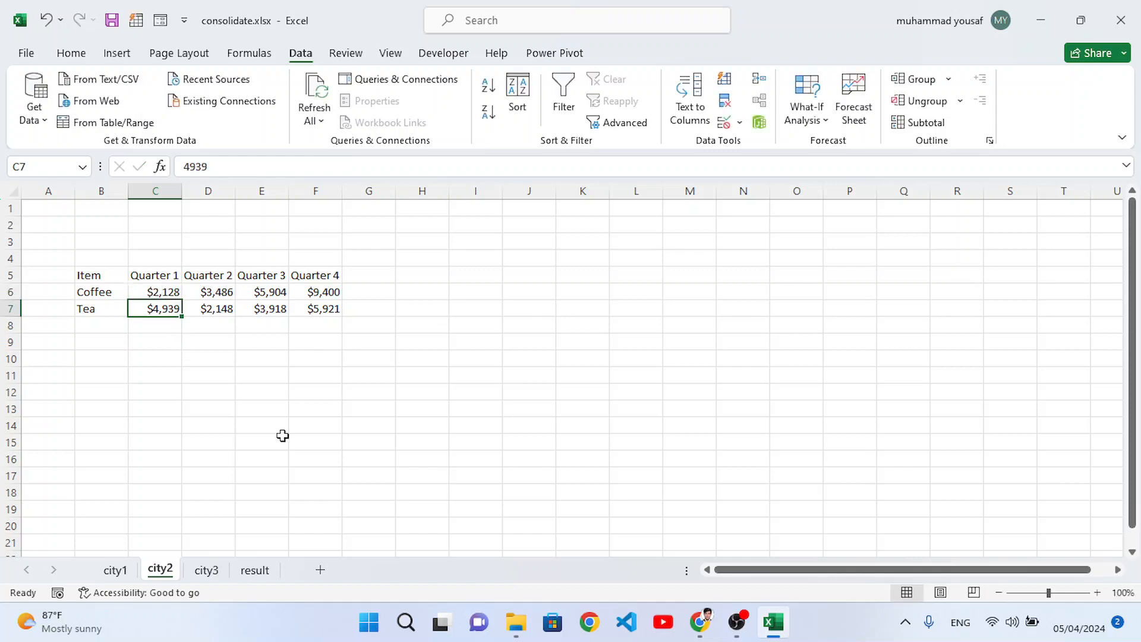
Step: Compare Coffee's Quarter 1 totals in the linked and unlinked tables on the result sheet, and review the unlinked table's item labels and quarter headings
click(255, 571)
click(323, 255)
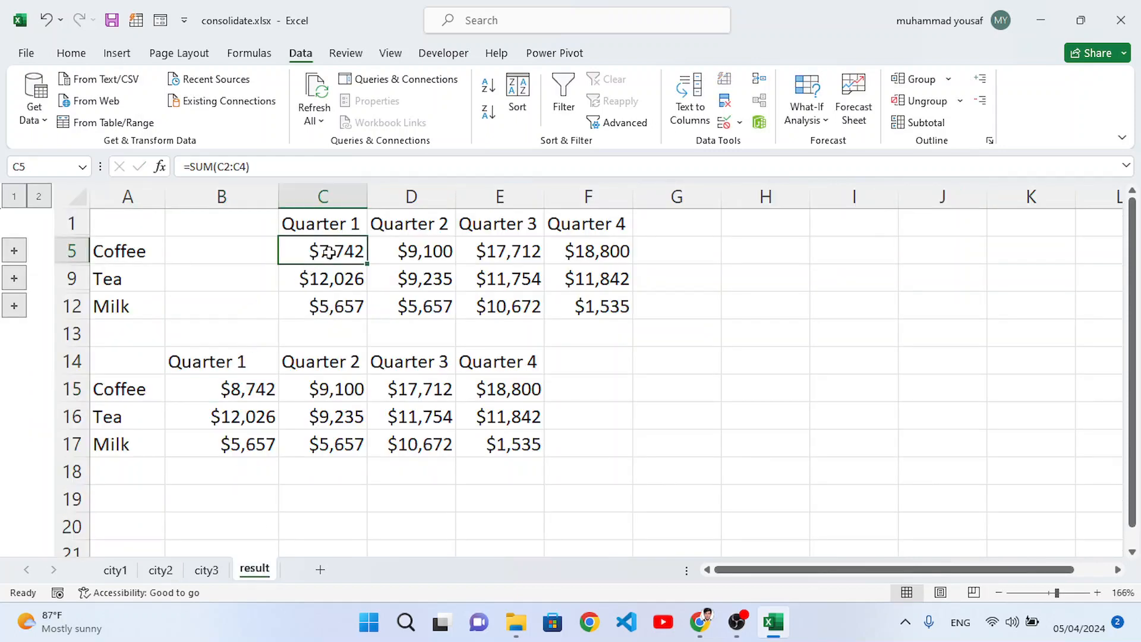
click(238, 390)
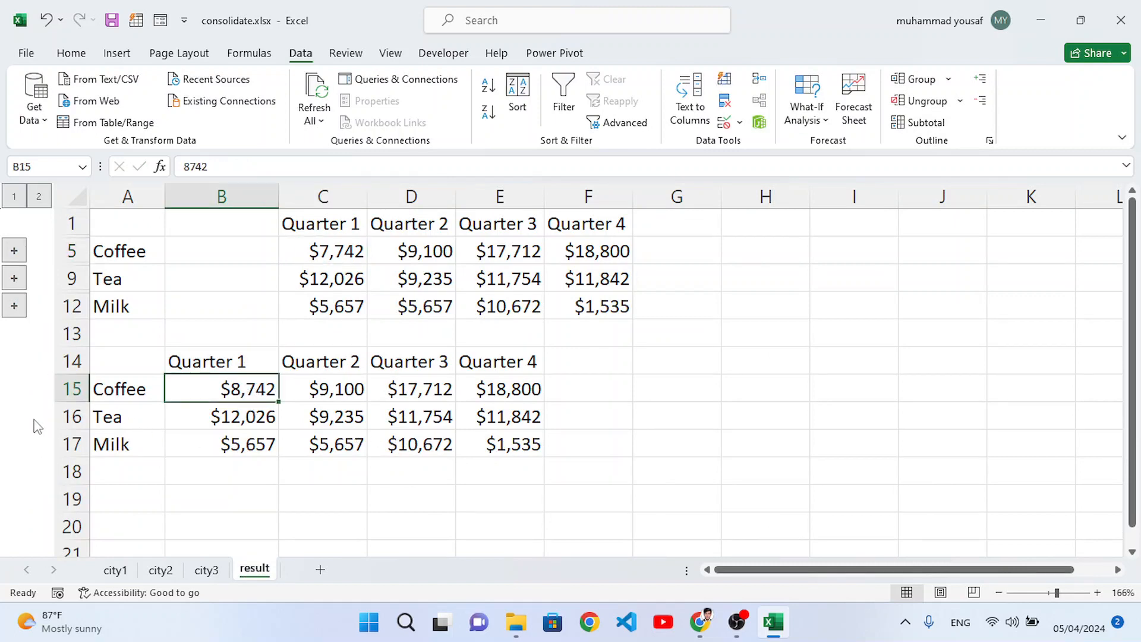
click(129, 398)
drag(129, 399, 131, 442)
drag(184, 362, 449, 360)
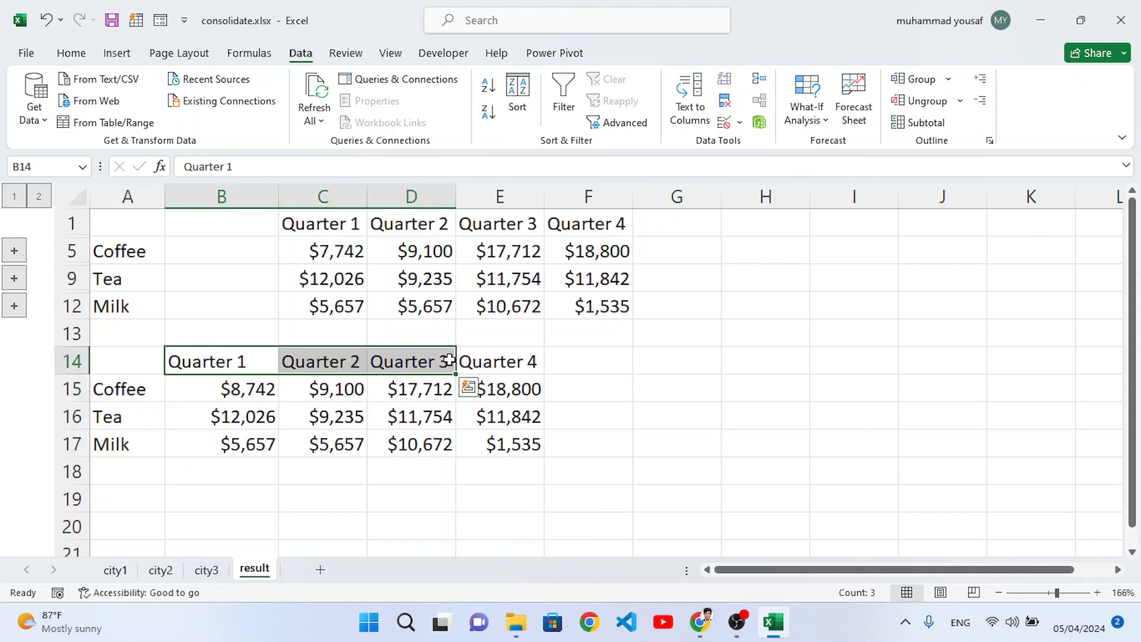
click(267, 441)
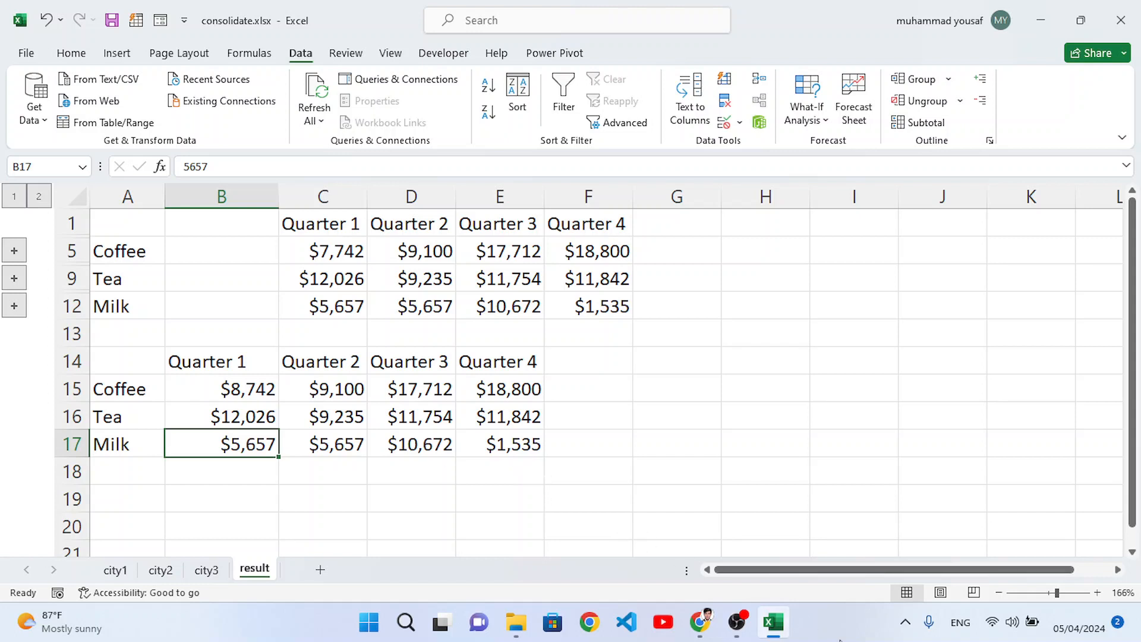